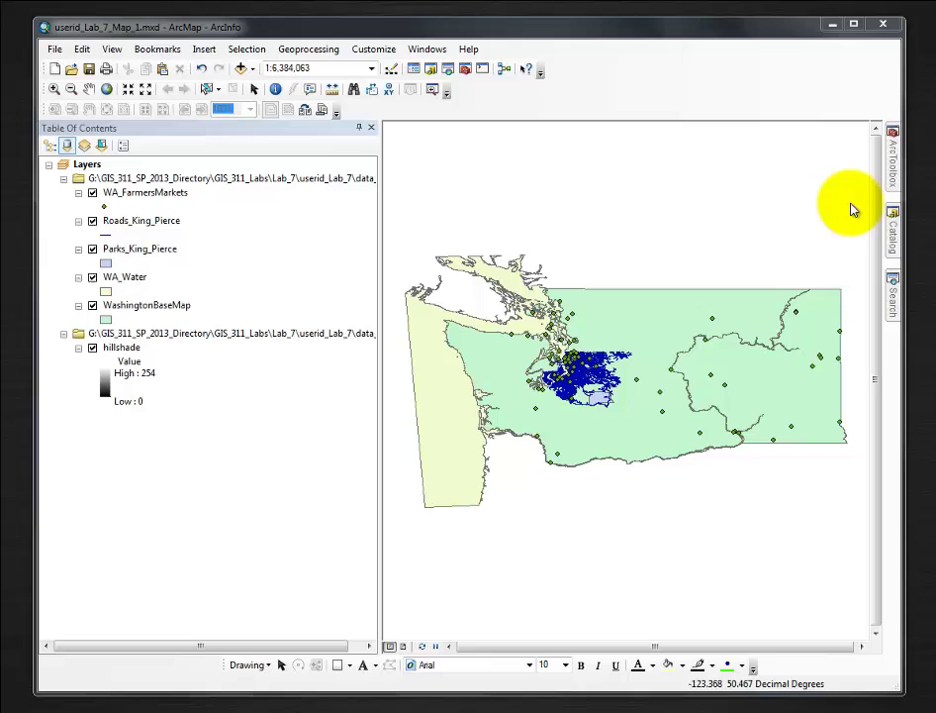
- Launch the Project tool from Data Management > Projections and Transformations > Feature
click(891, 171)
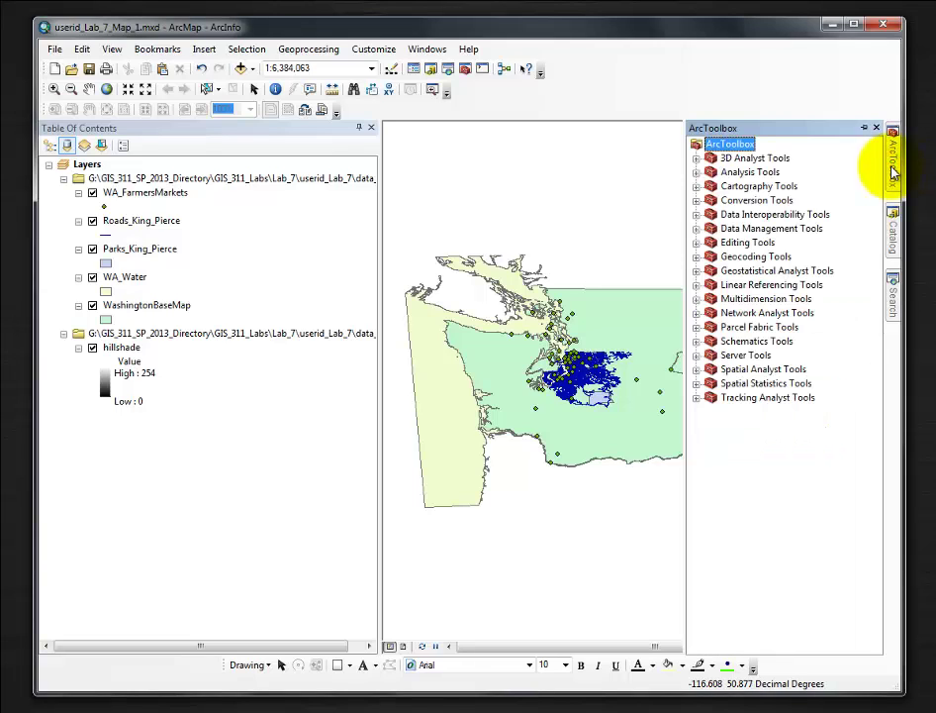
click(697, 229)
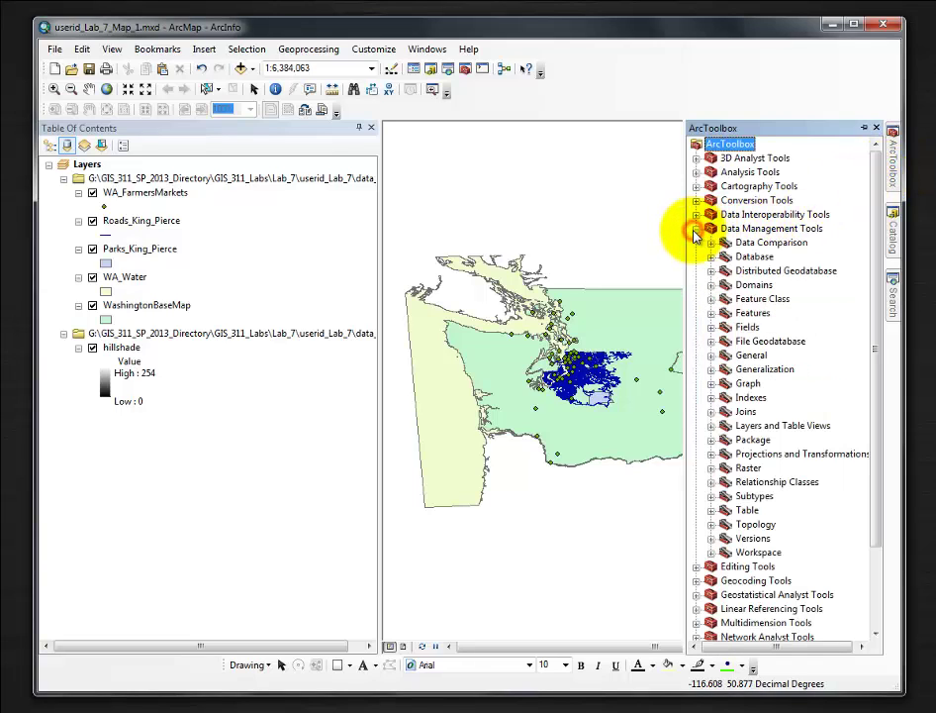
click(712, 455)
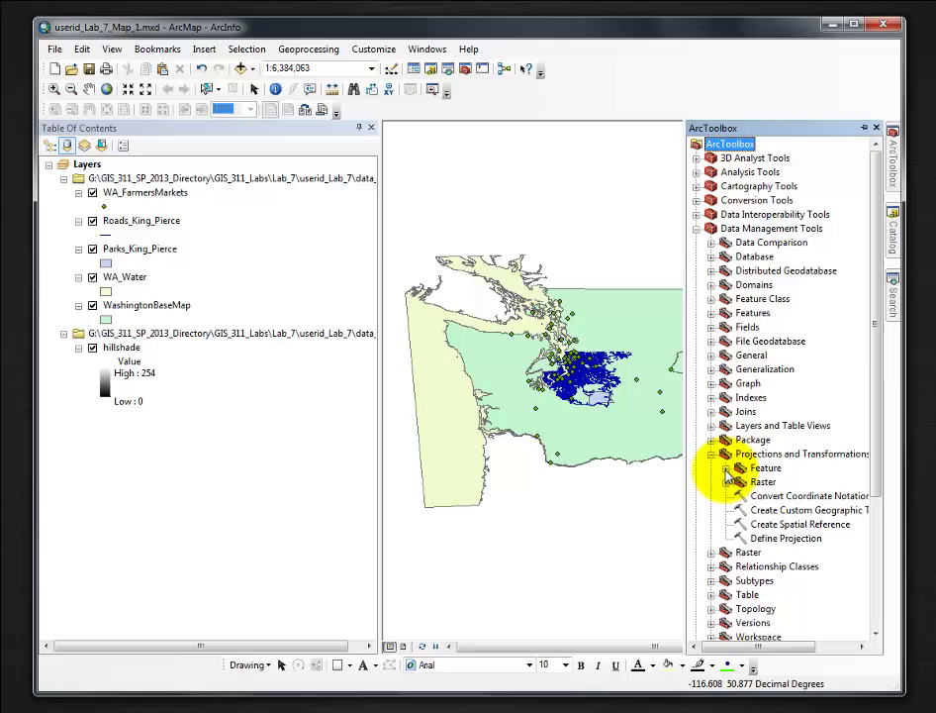
click(727, 470)
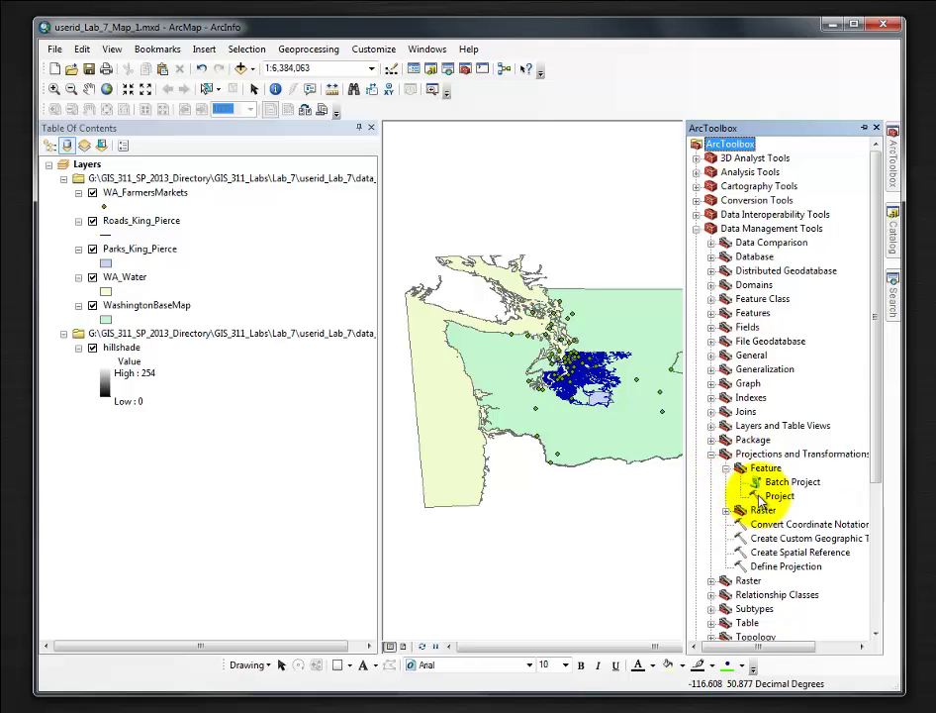
click(760, 496)
double_click(759, 495)
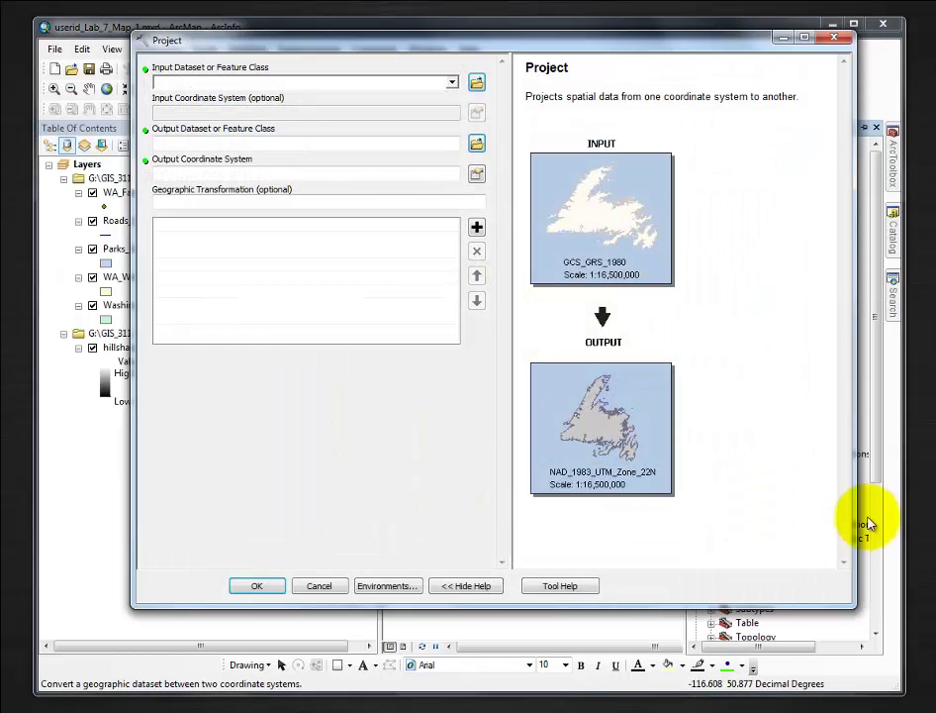
drag(312, 47, 325, 97)
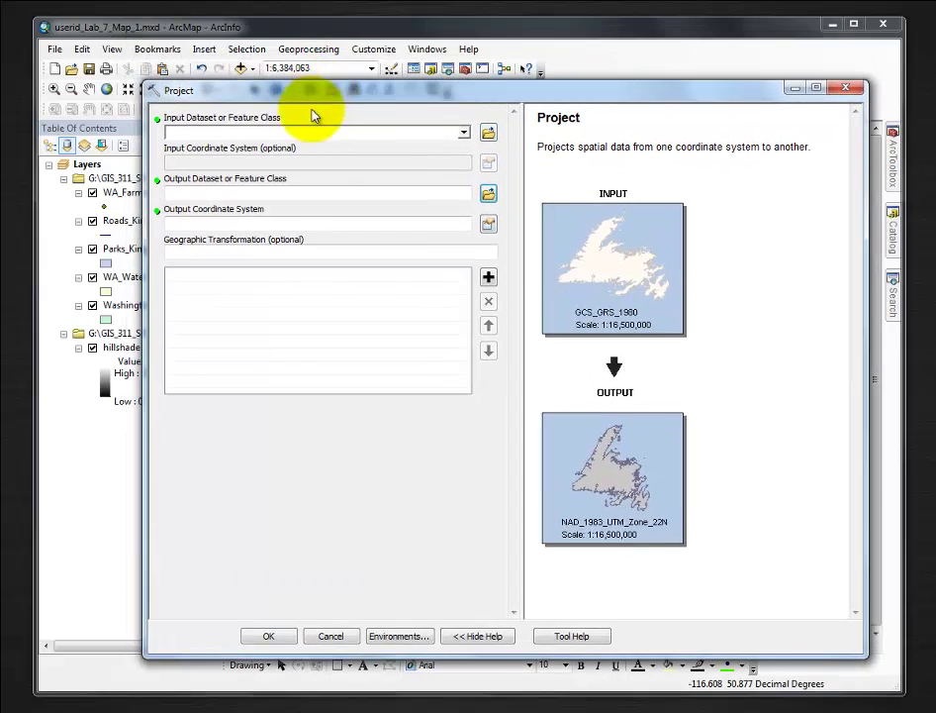
- Choose WA_FarmersMarkets as the input dataset to project
click(464, 133)
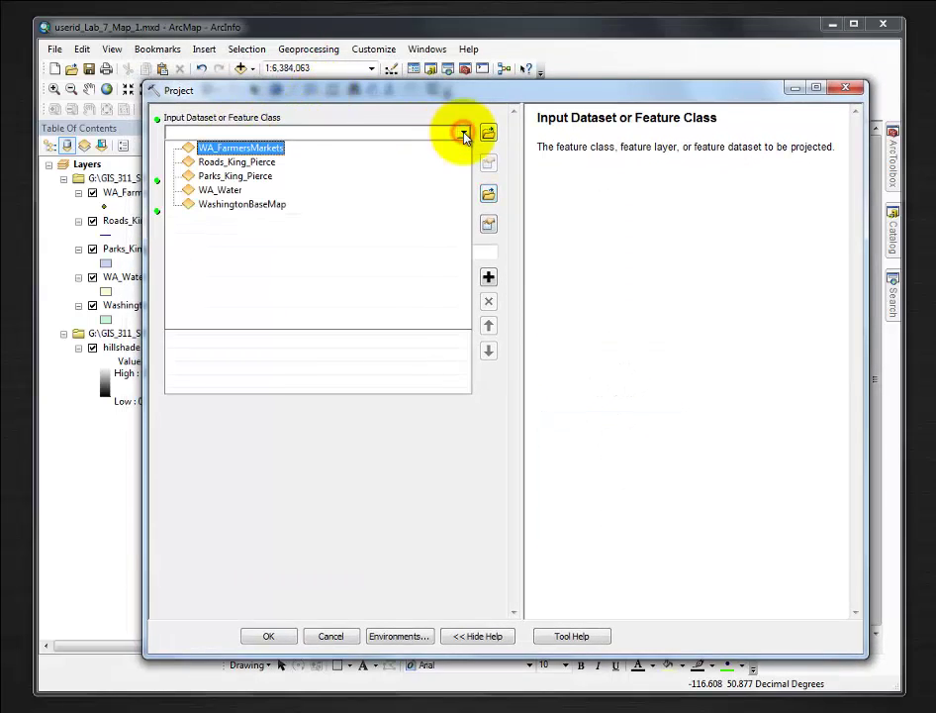
click(243, 151)
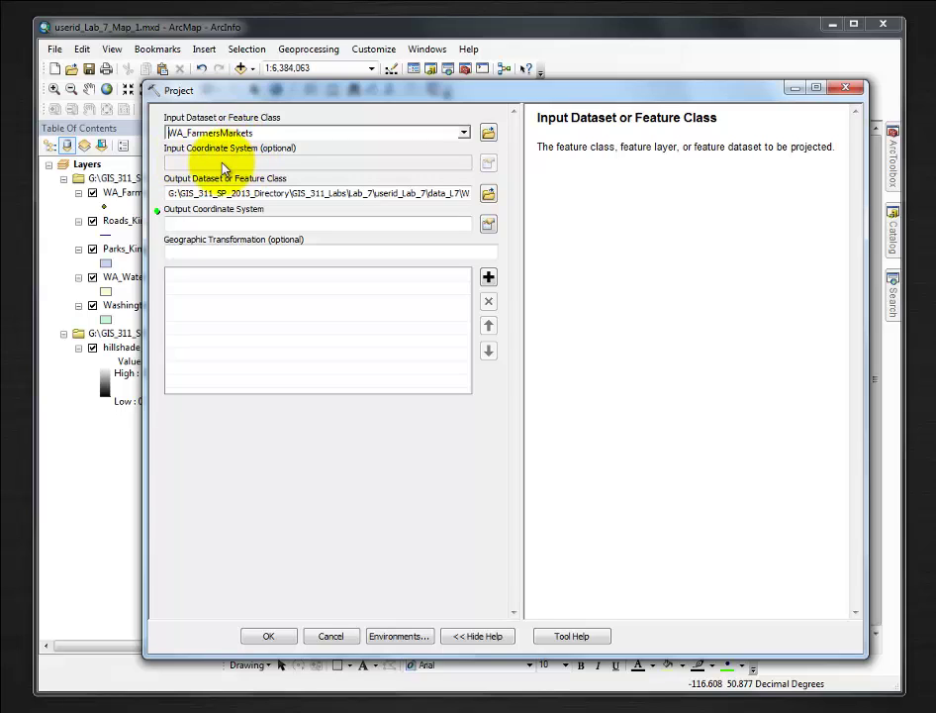
click(222, 165)
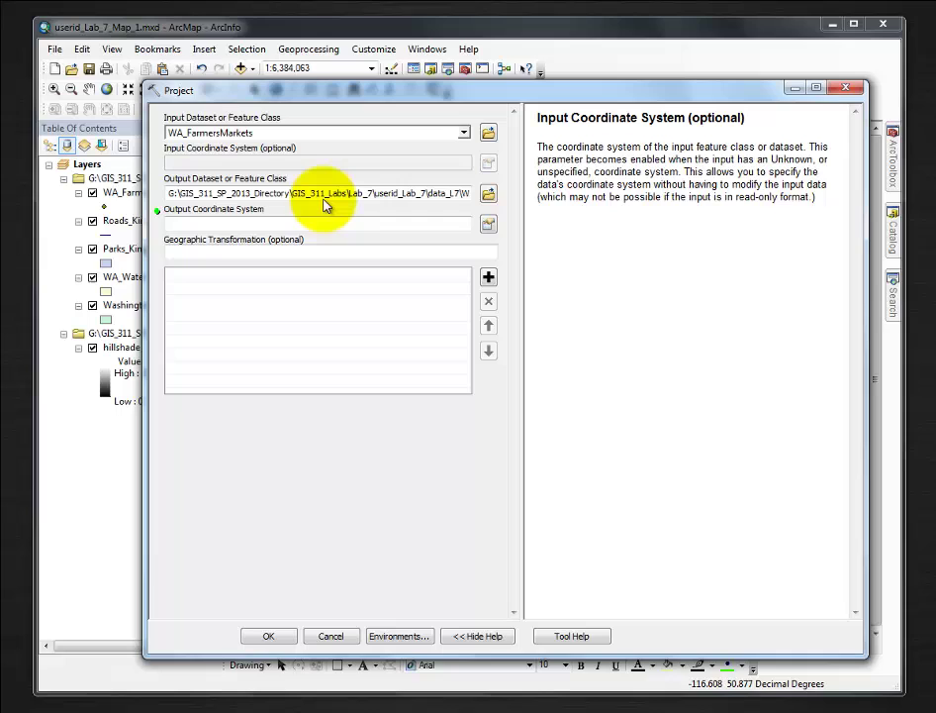
- Browse to G: GIS_311_Labs\Lab_7\data_L7 and name the output WA_FarmersMarkets_proj.shp
click(489, 194)
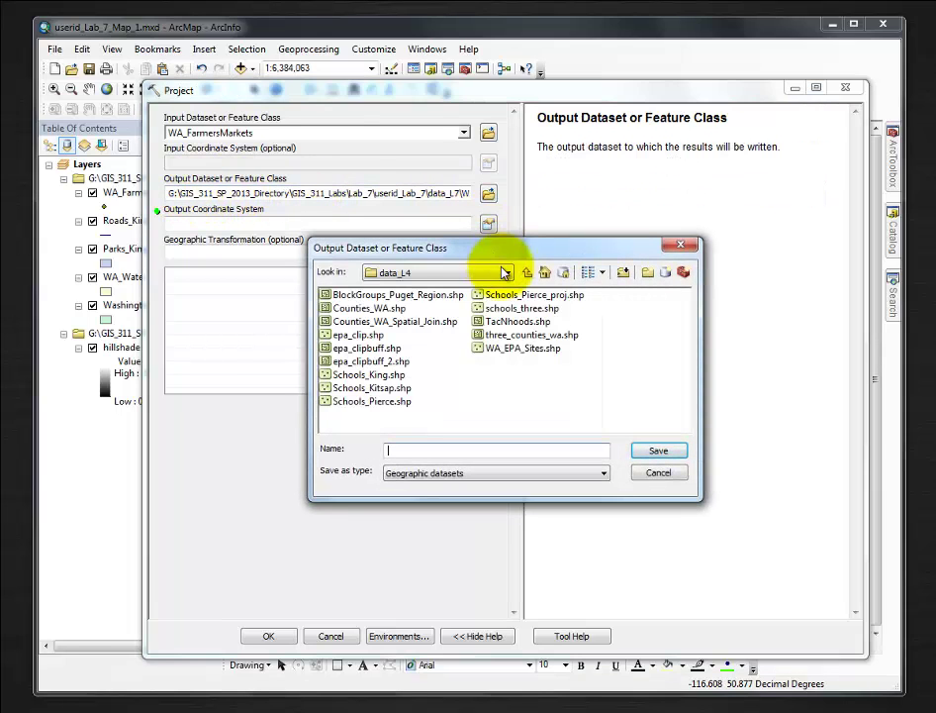
click(508, 274)
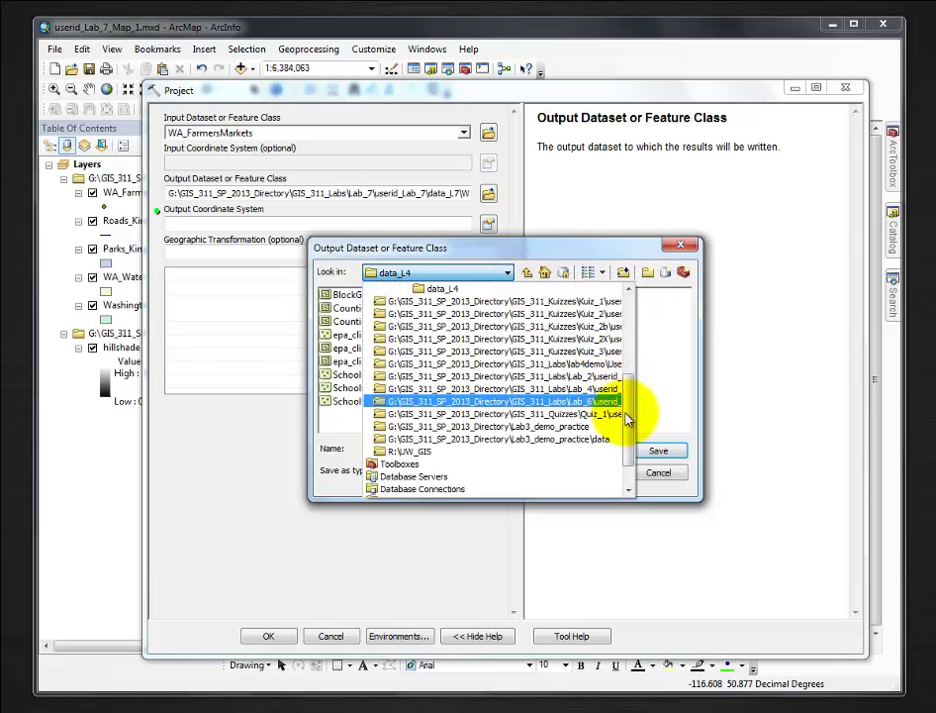
drag(627, 413, 627, 324)
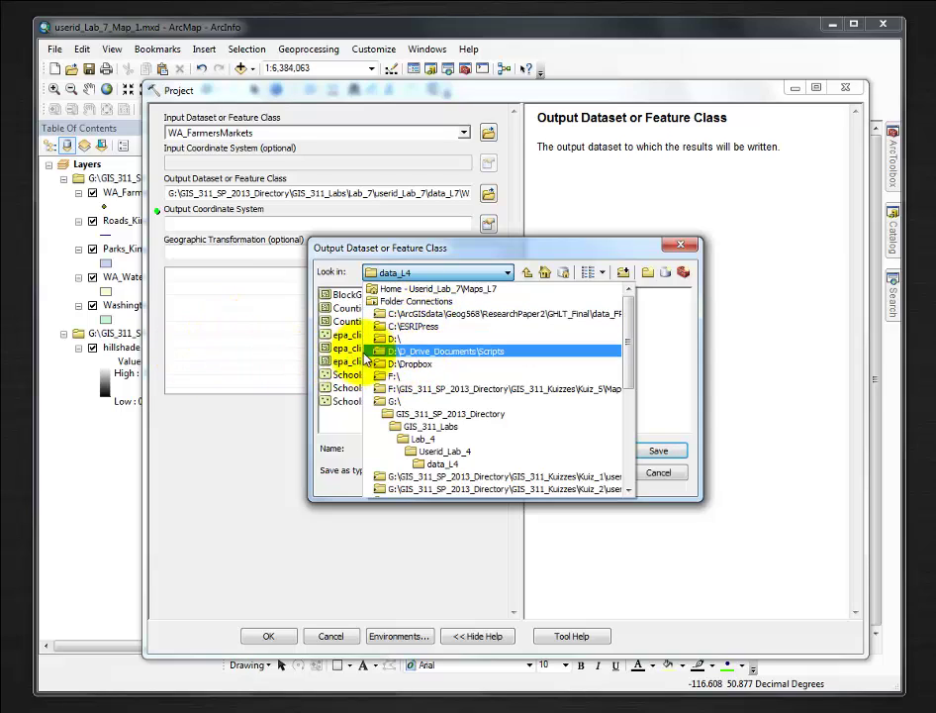
click(393, 404)
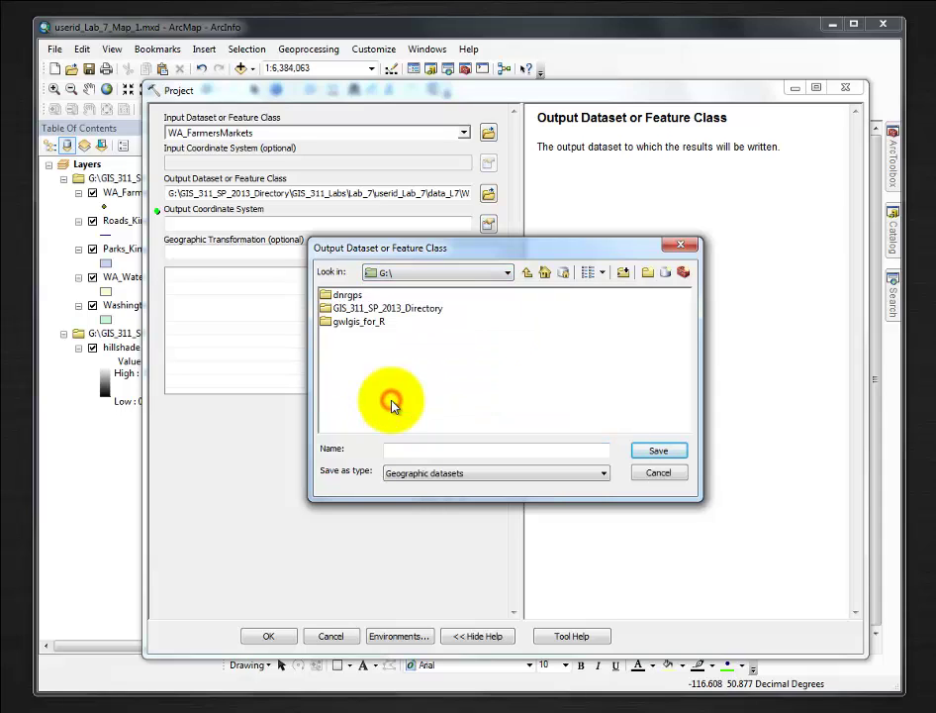
double_click(346, 310)
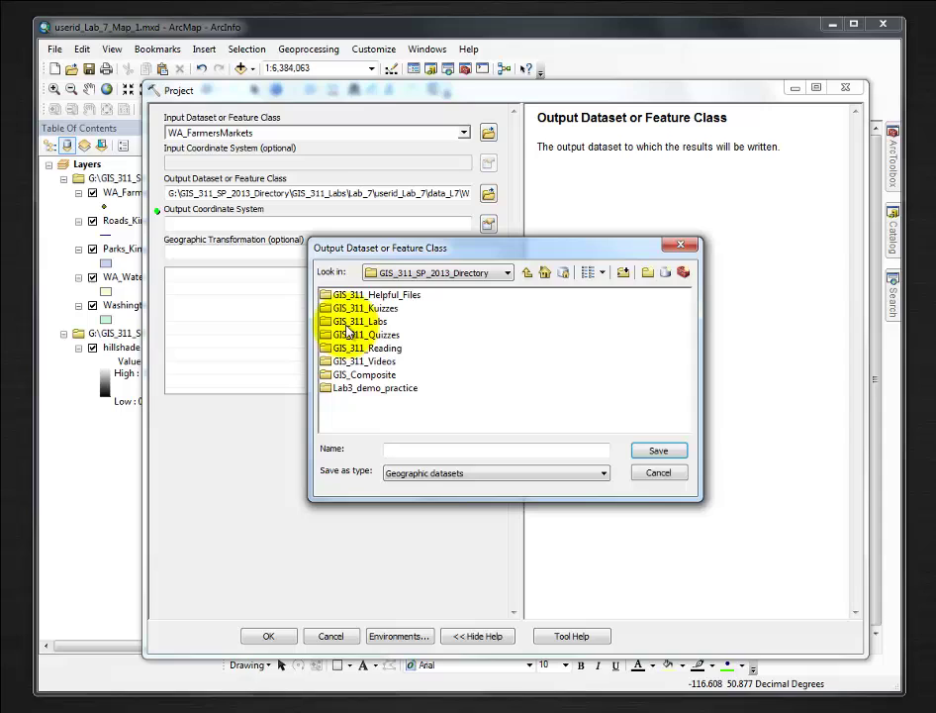
click(326, 322)
double_click(325, 322)
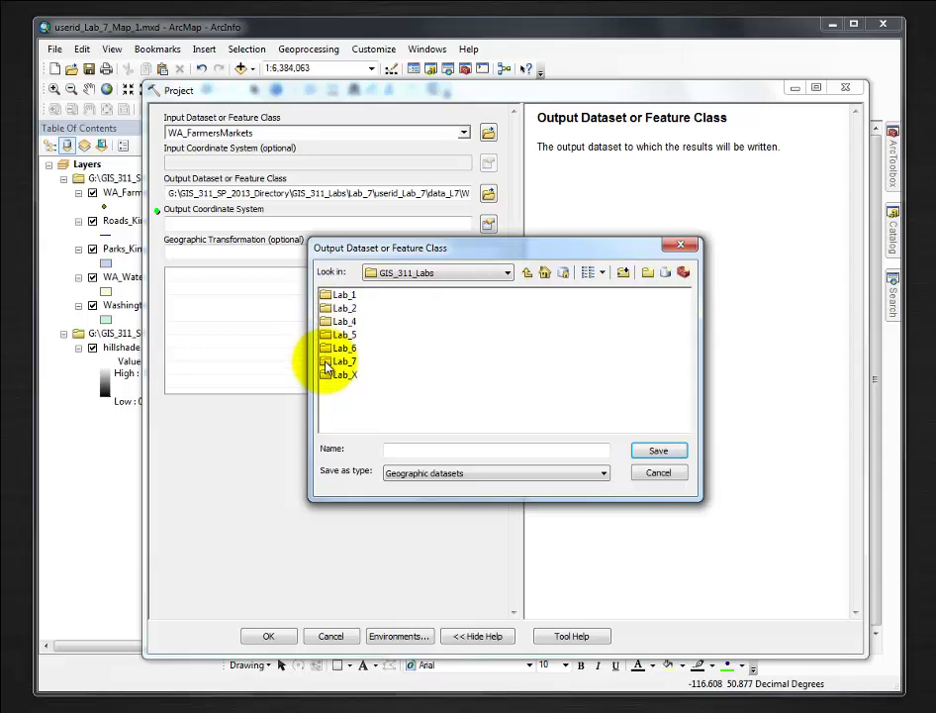
double_click(326, 362)
double_click(331, 294)
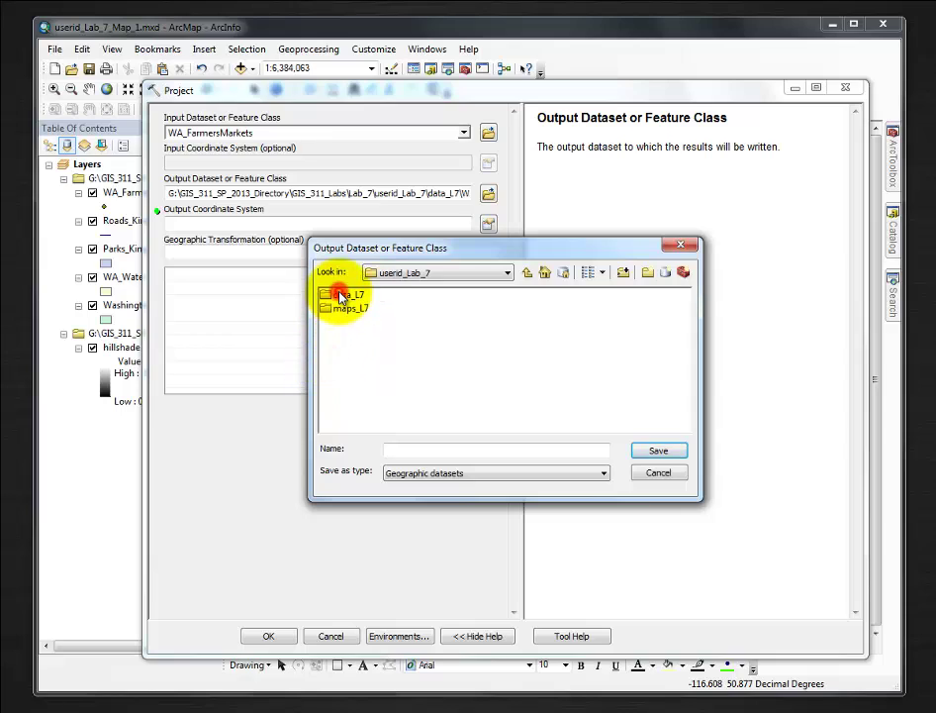
double_click(339, 296)
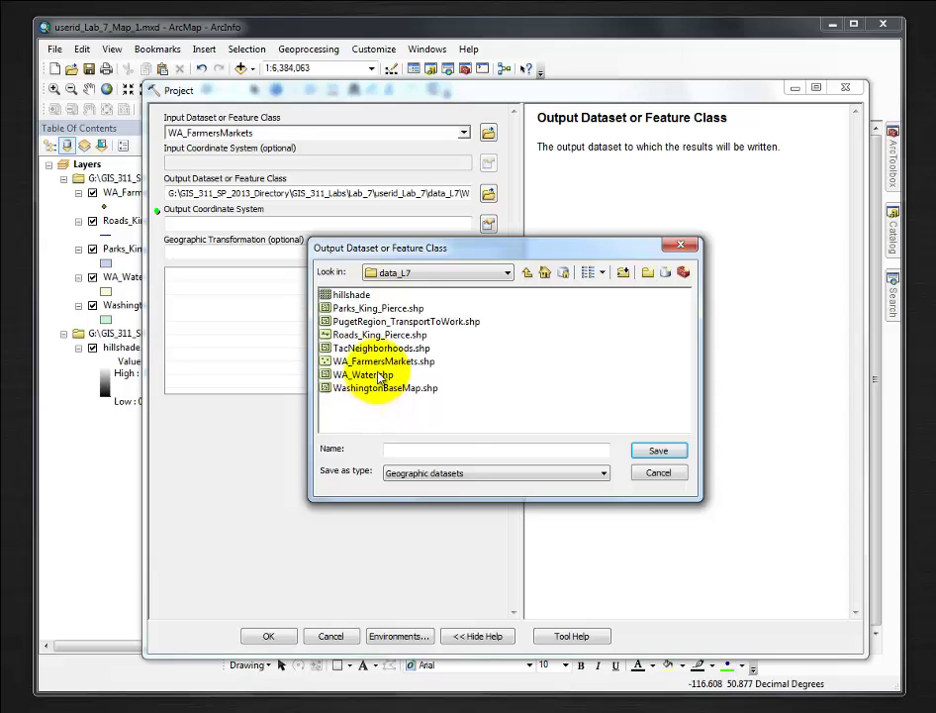
click(371, 361)
click(466, 450)
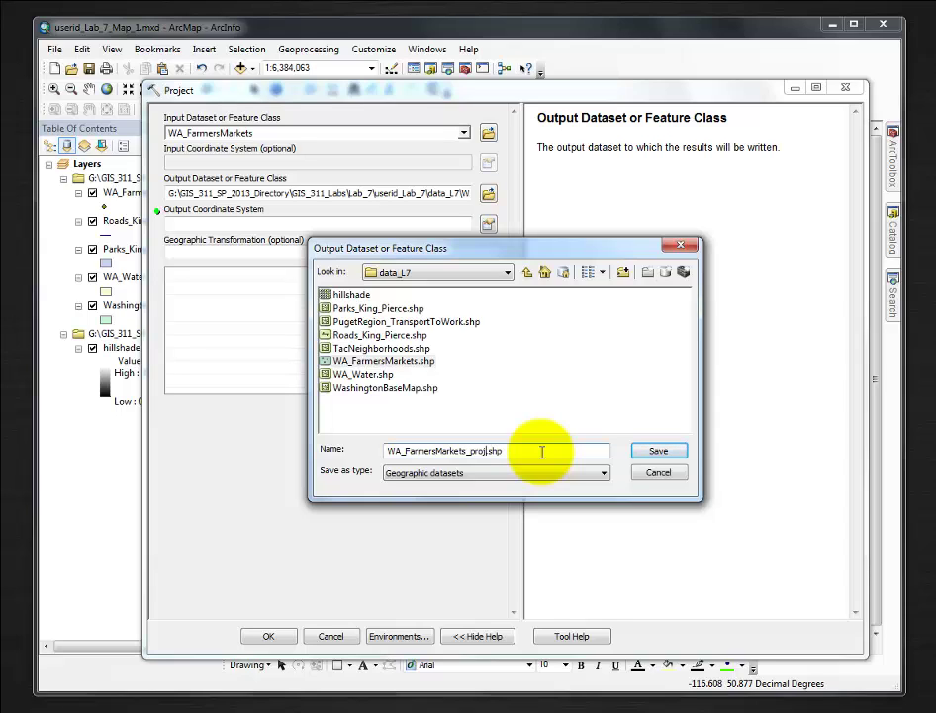
- Save the output and select NAD 1983 HARN StatePlane Washington South FIPS 4602 (US Feet)
click(659, 450)
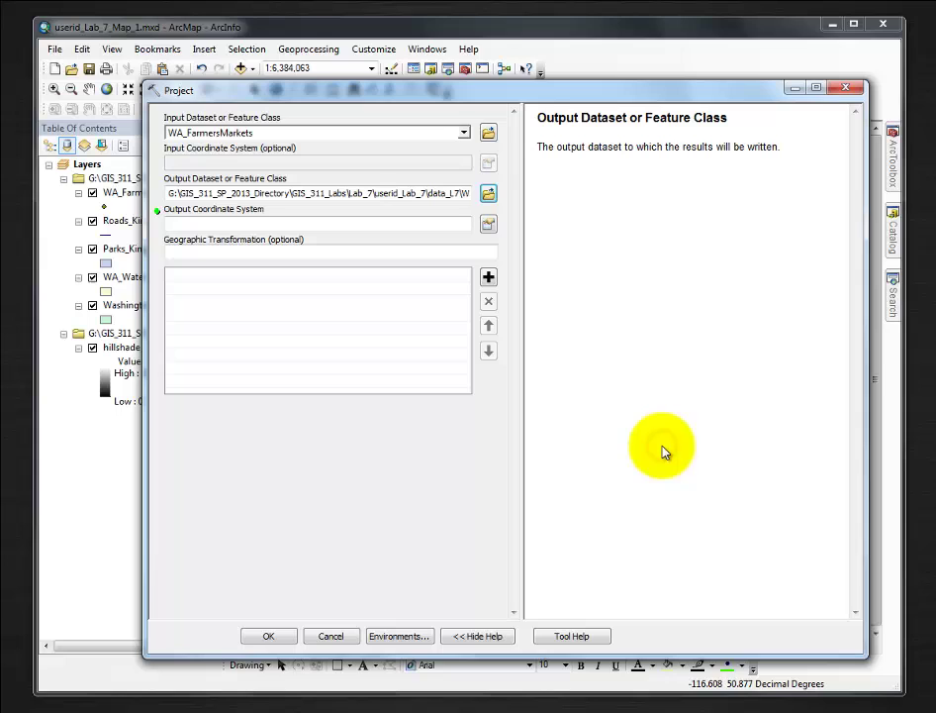
click(488, 224)
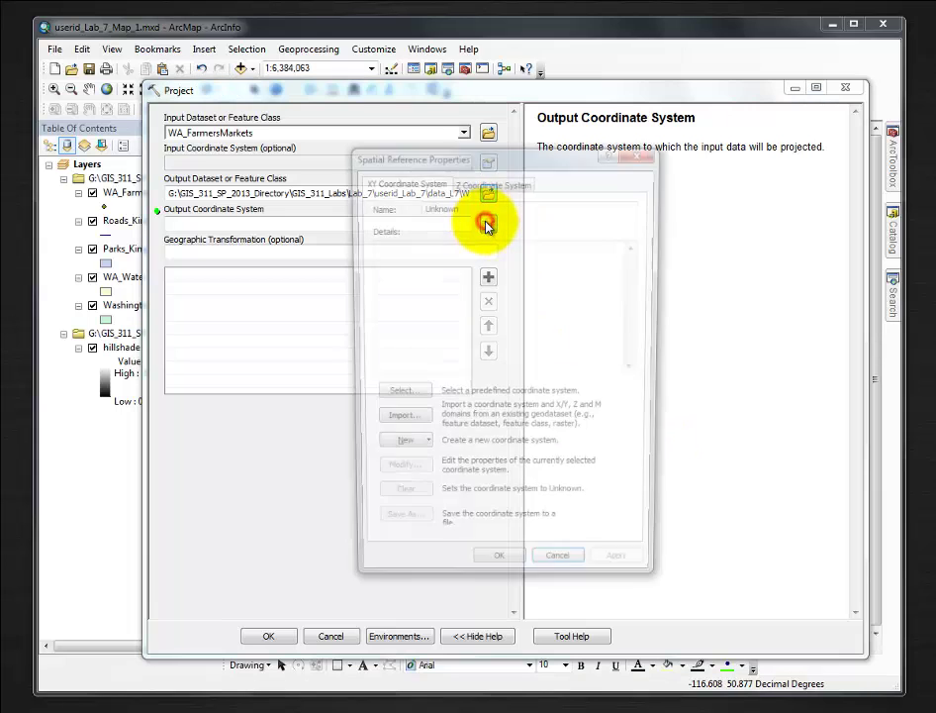
click(401, 396)
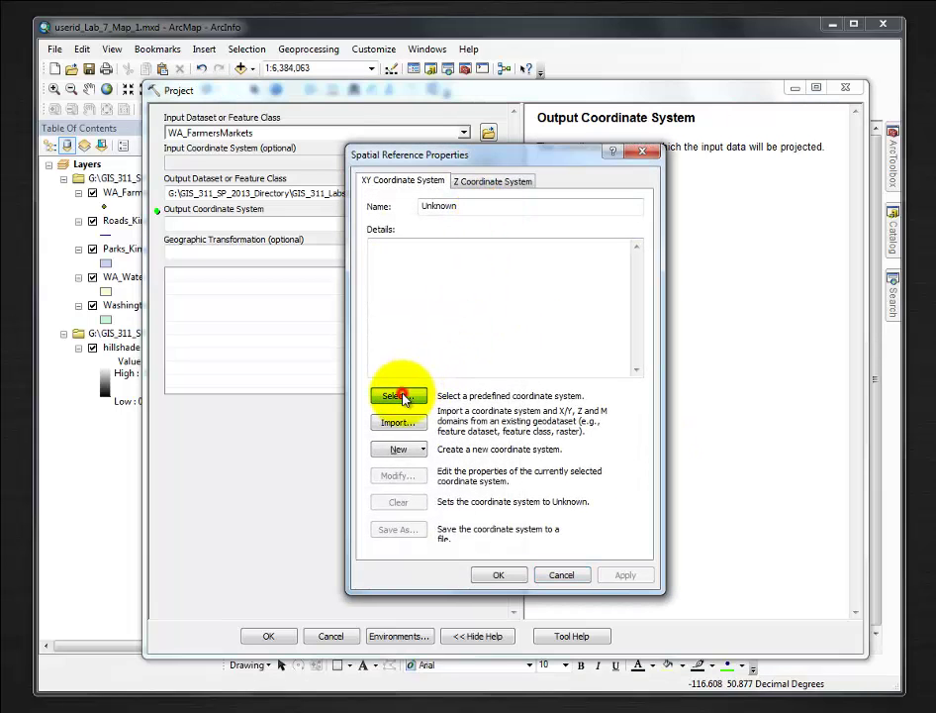
double_click(368, 307)
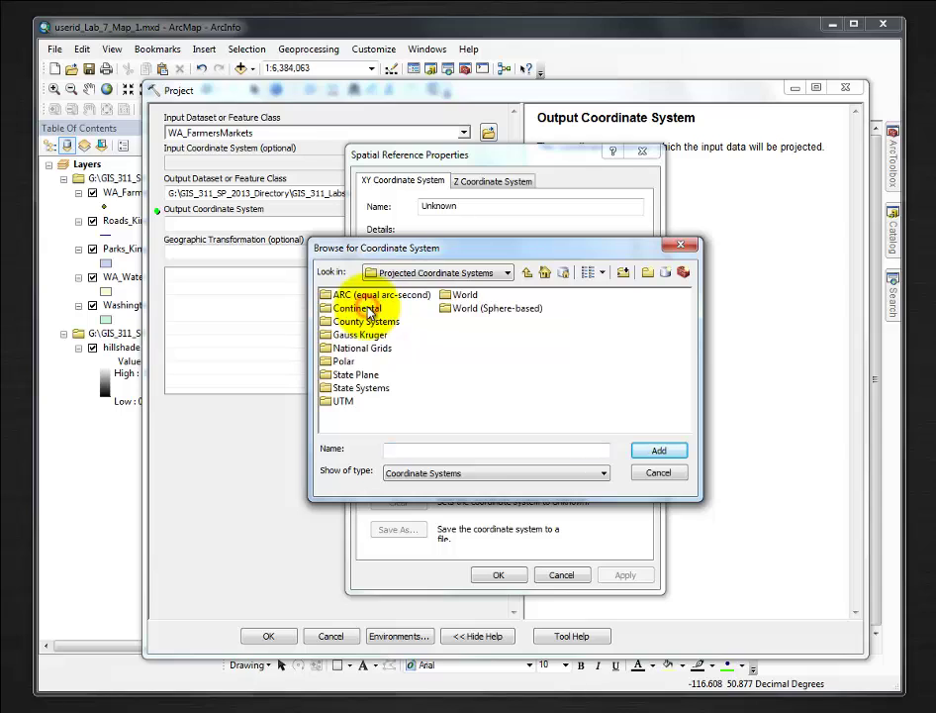
double_click(326, 376)
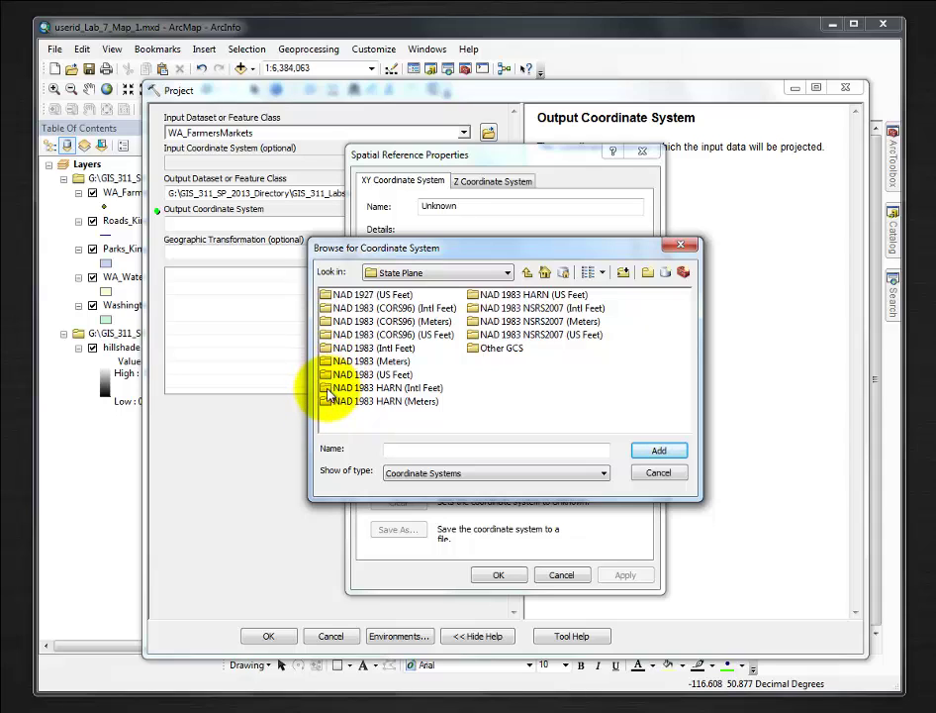
double_click(481, 297)
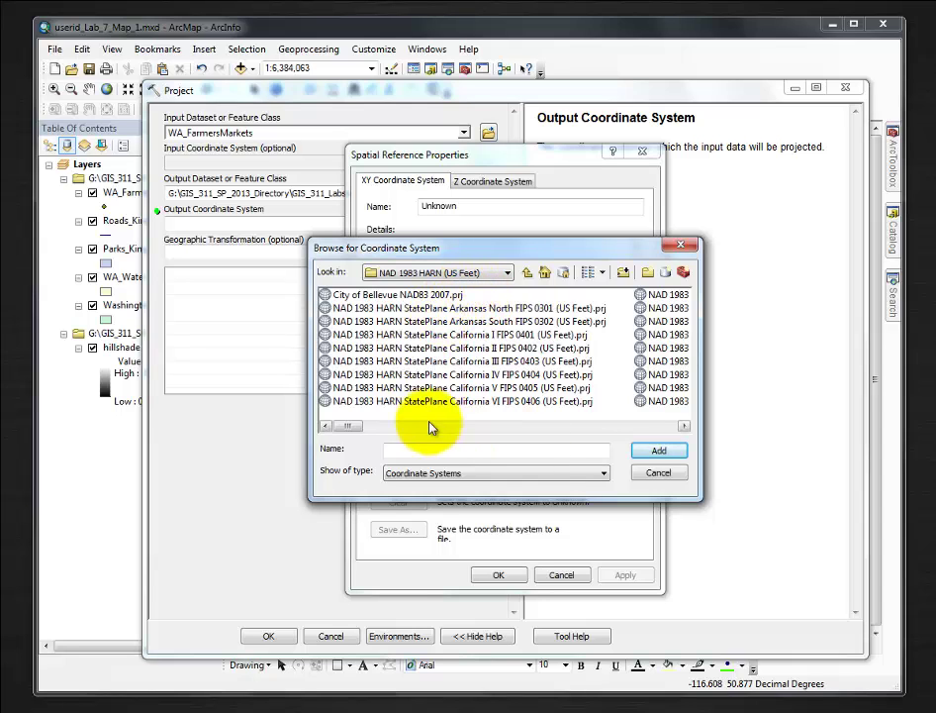
drag(351, 428, 690, 433)
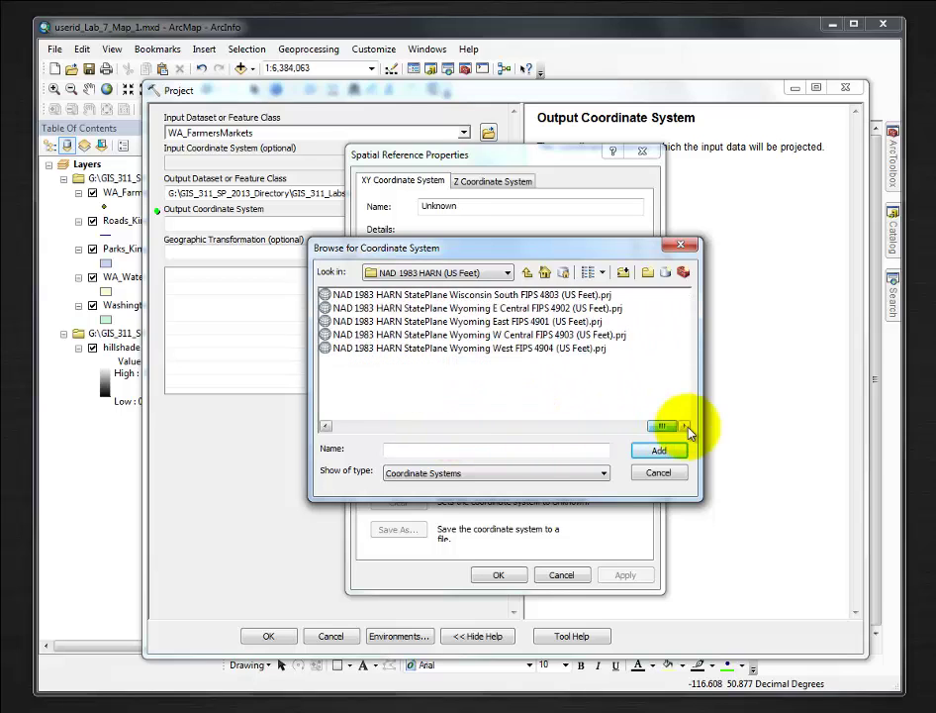
click(327, 426)
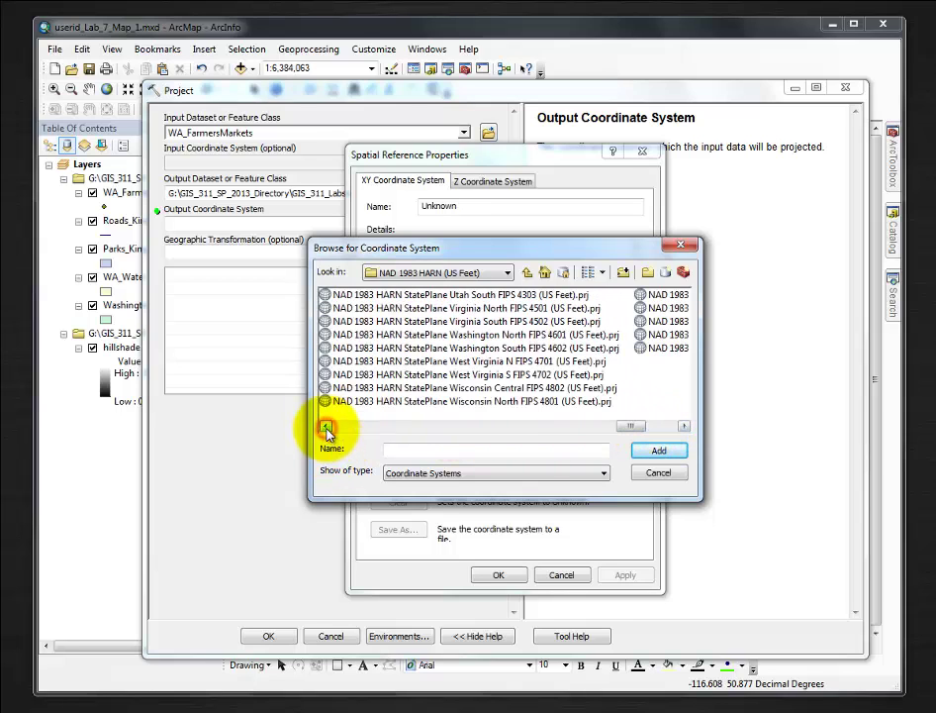
click(475, 348)
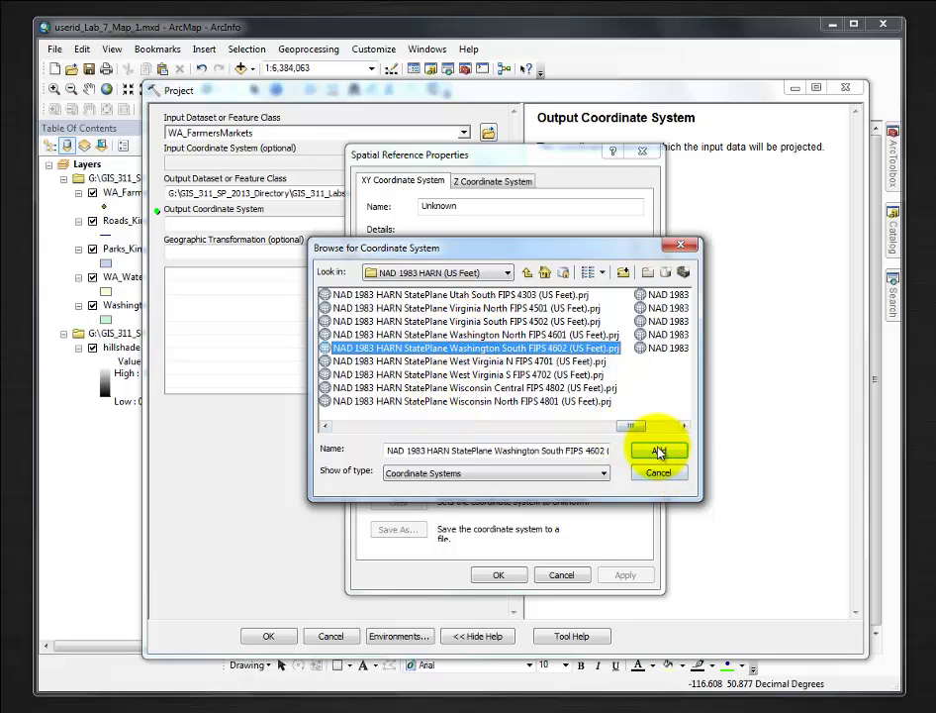
click(658, 450)
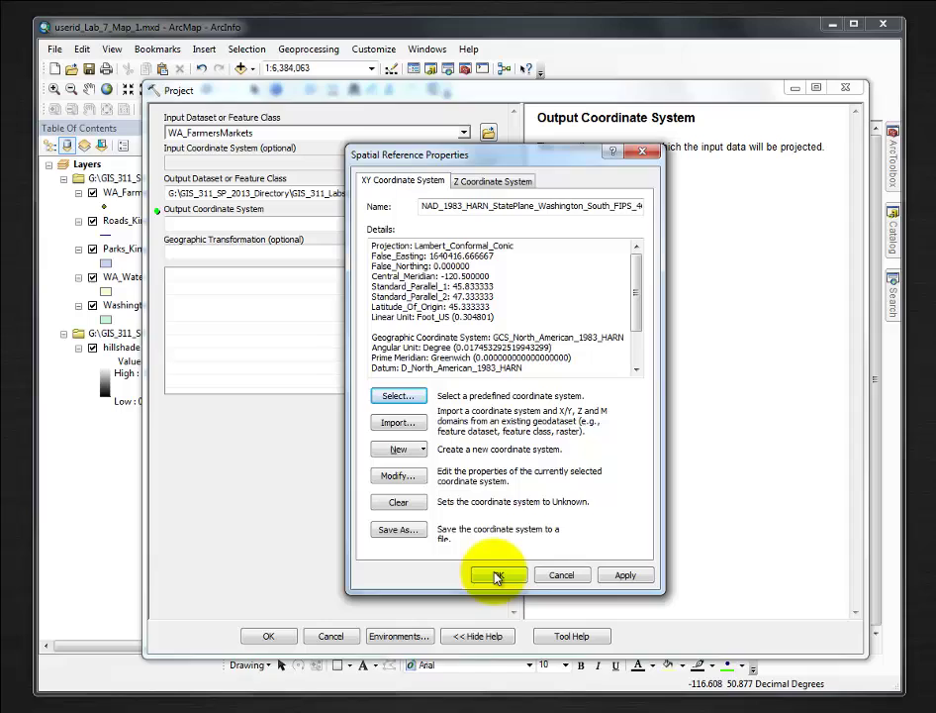
- Accept the coordinate system and pick the NAD_1983_To_HARN_WA_OR geographic transformation
click(496, 575)
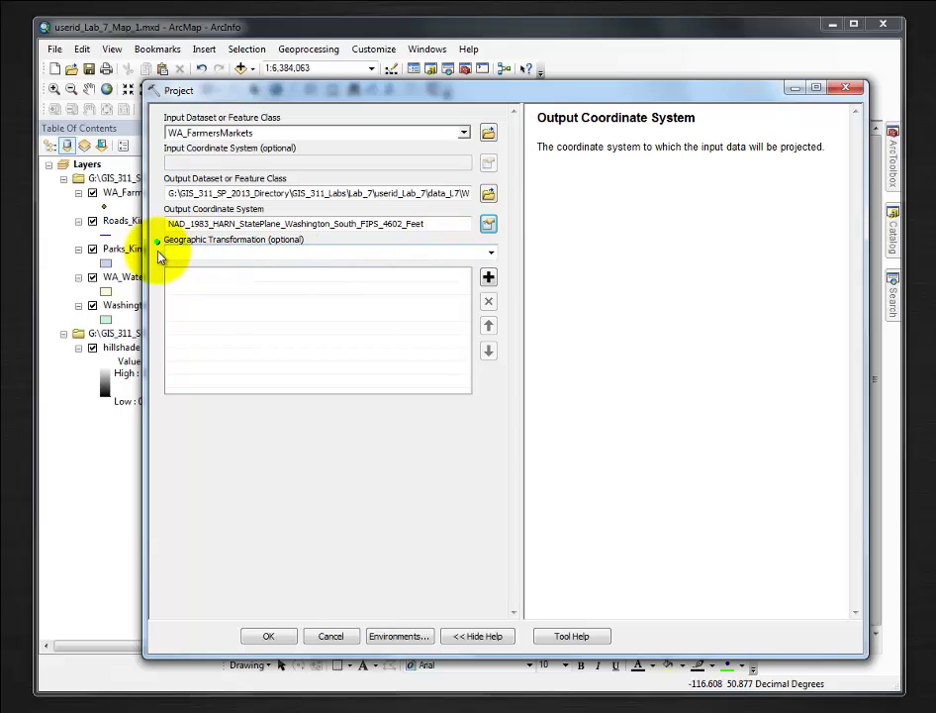
click(489, 253)
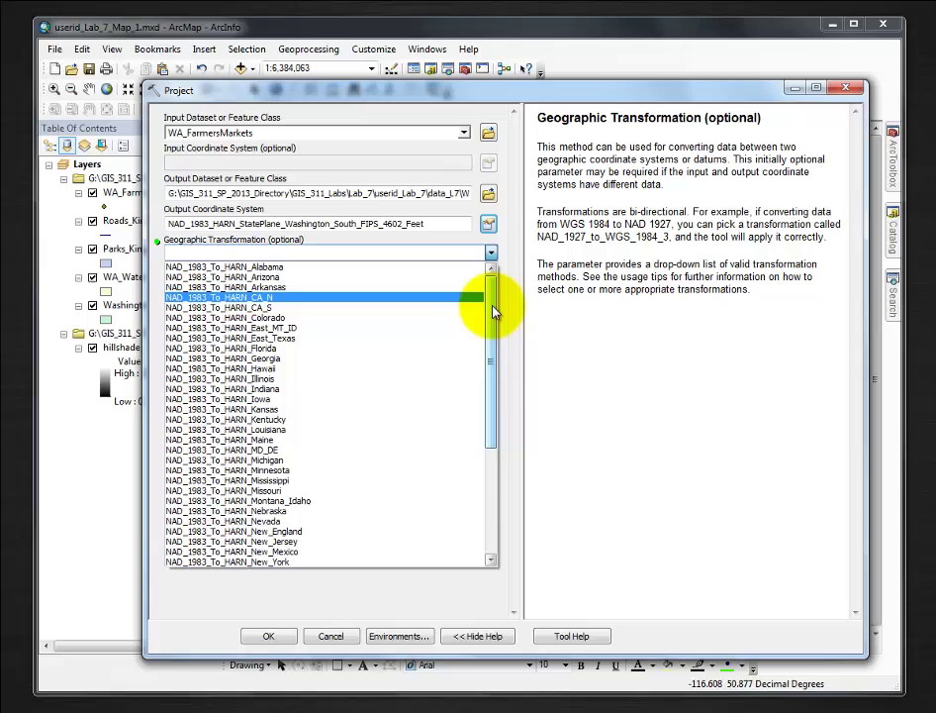
drag(492, 312, 490, 421)
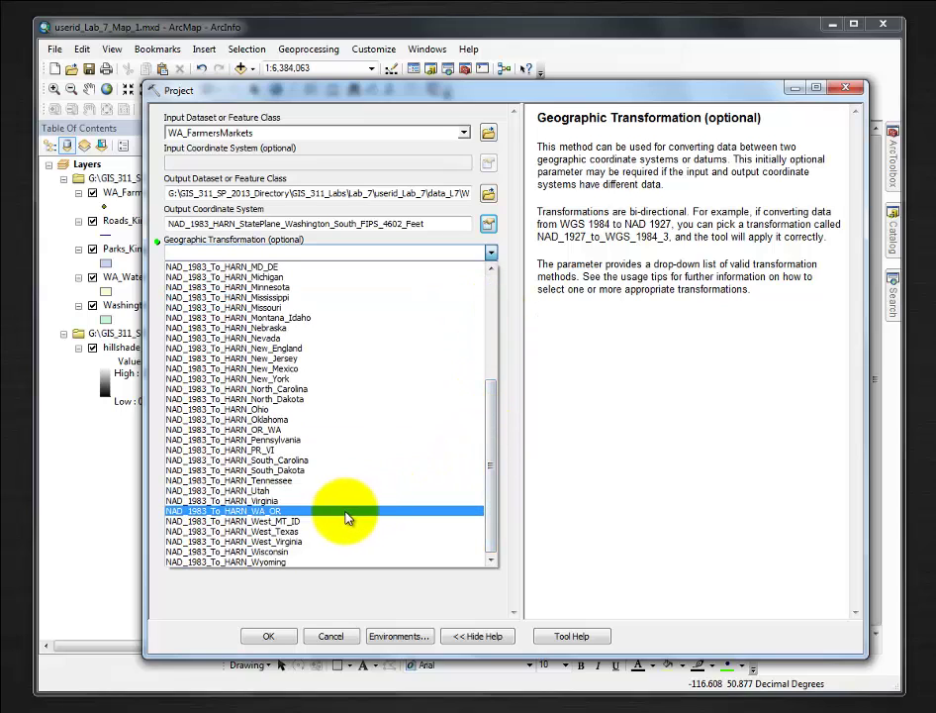
click(226, 512)
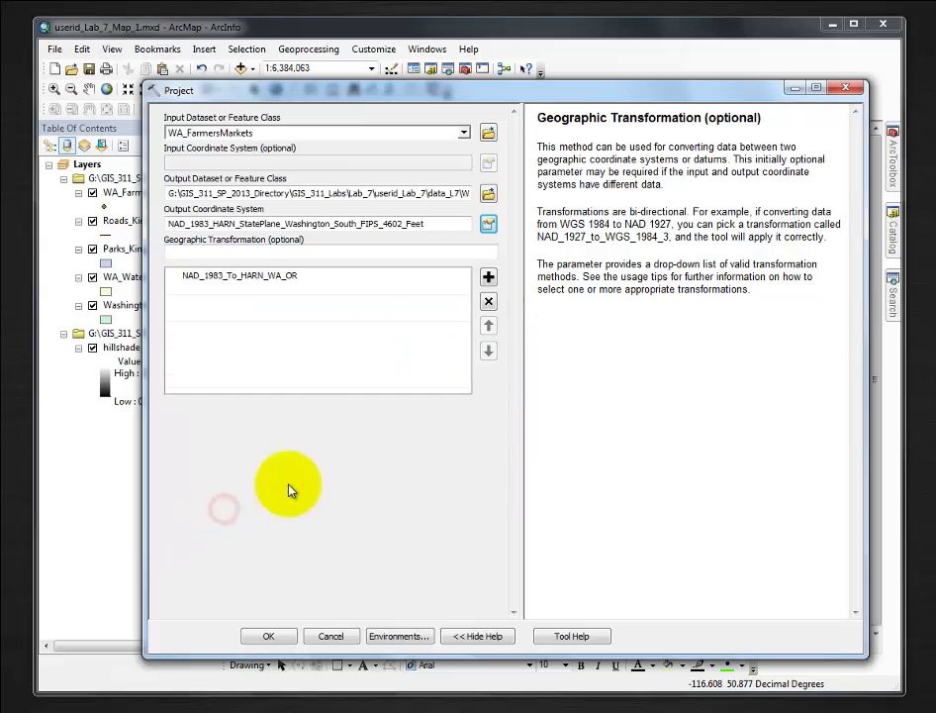
- Run the projection of WA_FarmersMarkets to create WA_FarmersMarkets_proj
click(268, 638)
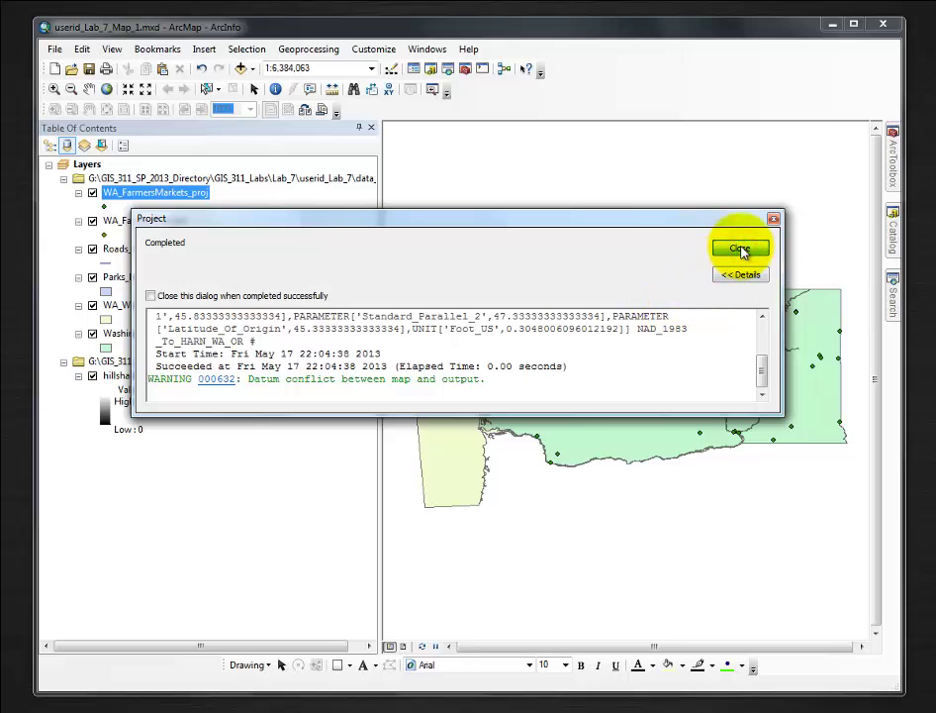
- Close the completed projection report
click(742, 249)
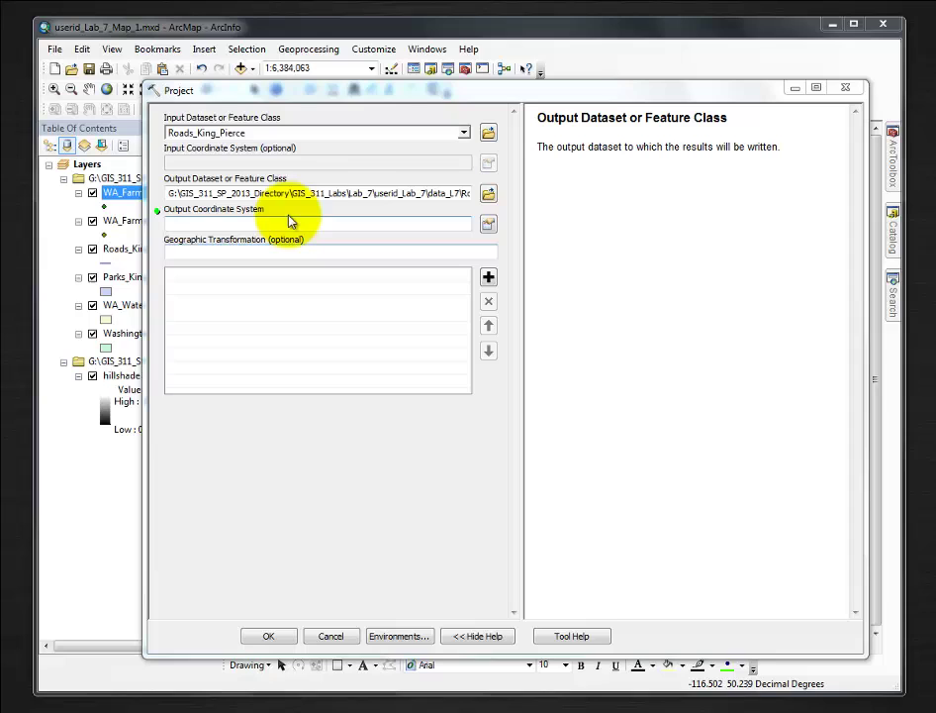
- Set the roads output to Roads_King_Pierce_proj in the data_L7 folder
click(489, 193)
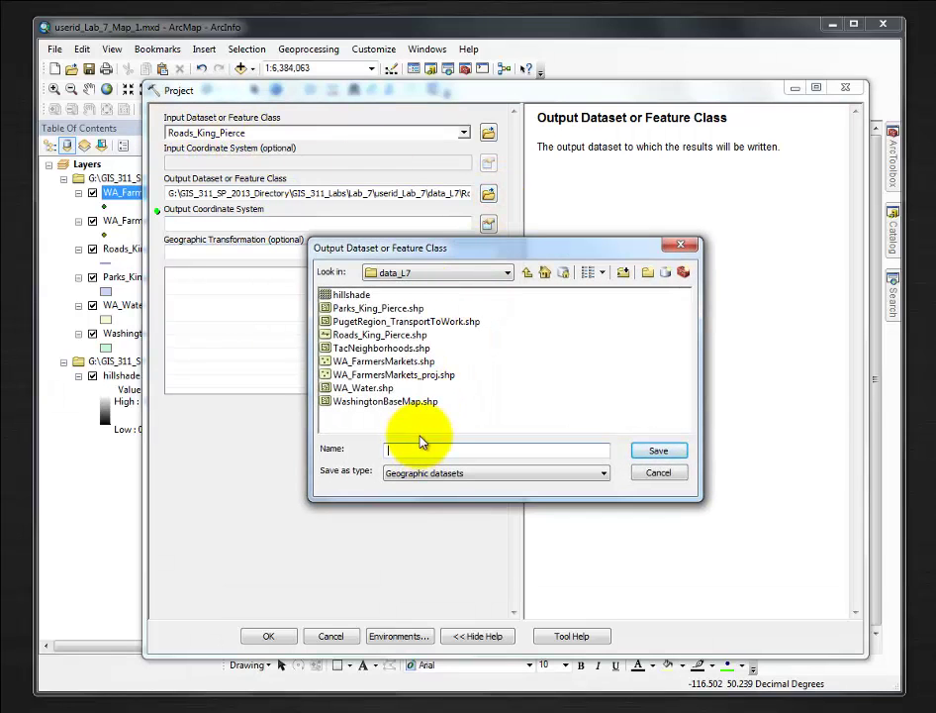
click(669, 474)
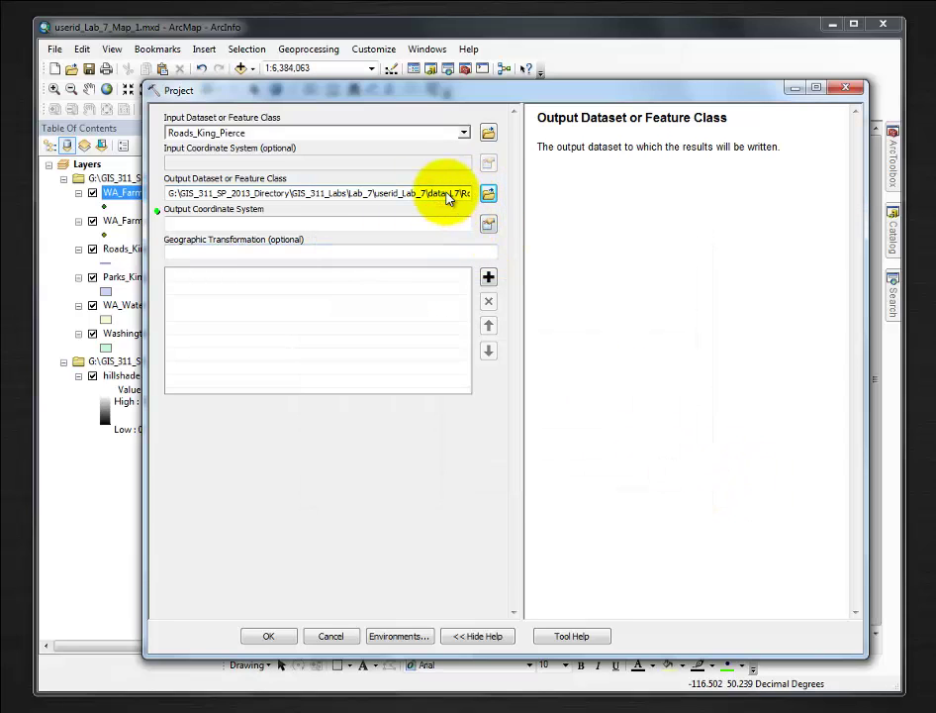
click(446, 195)
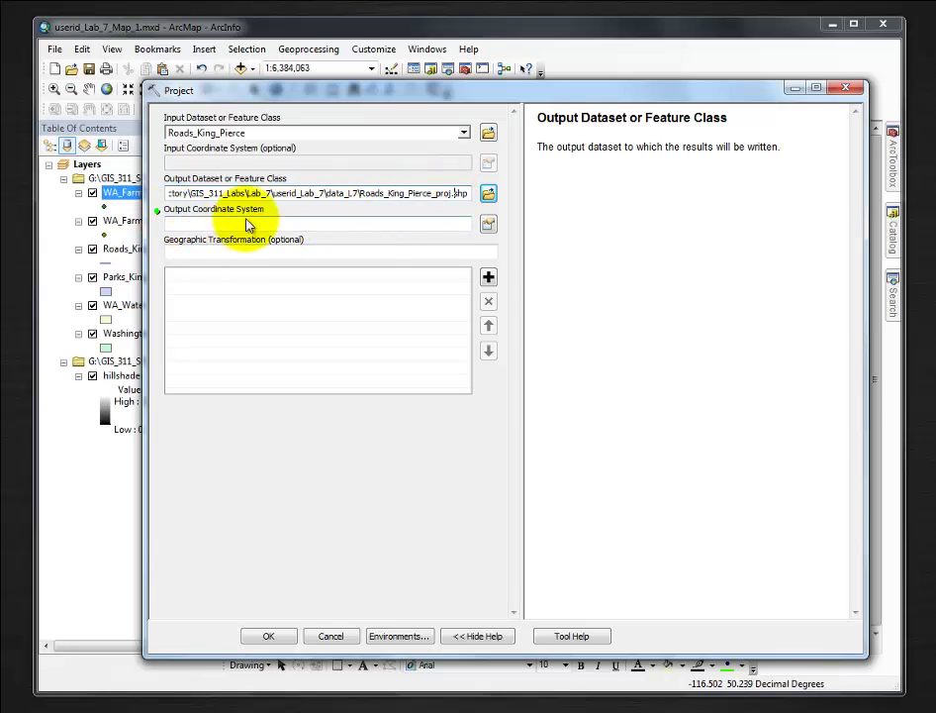
- Import the Washington South StatePlane coordinate system from WA_FarmersMarkets_proj.shp
click(489, 227)
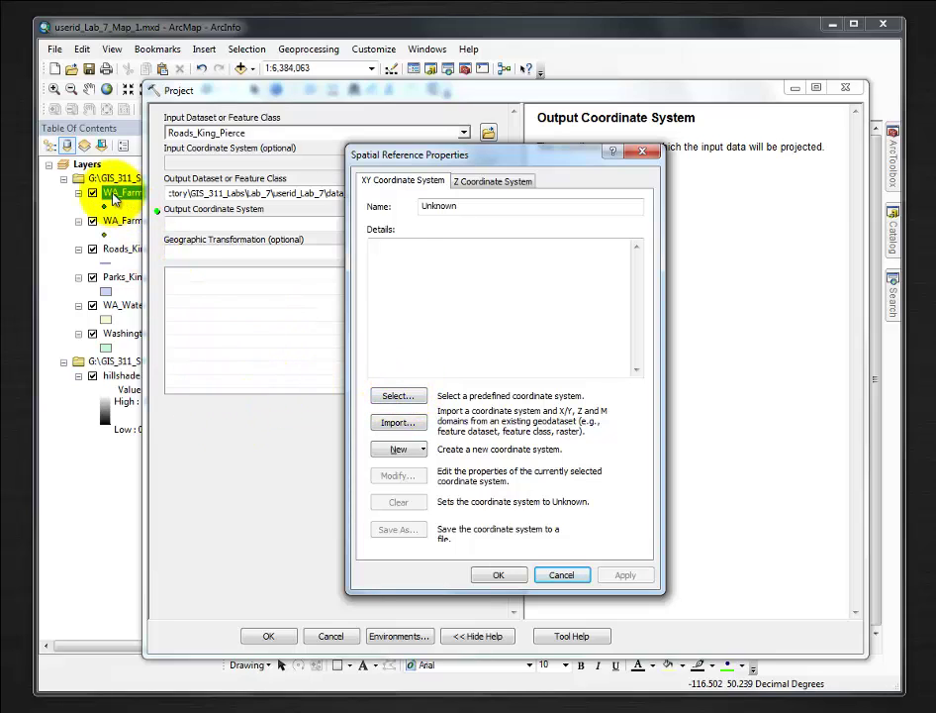
click(398, 422)
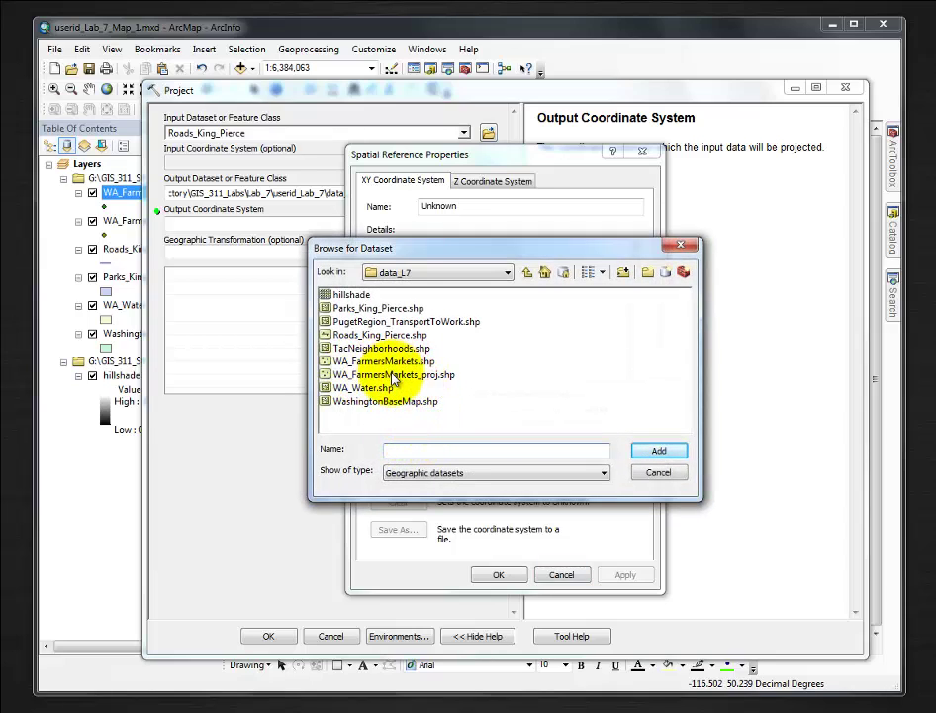
click(394, 379)
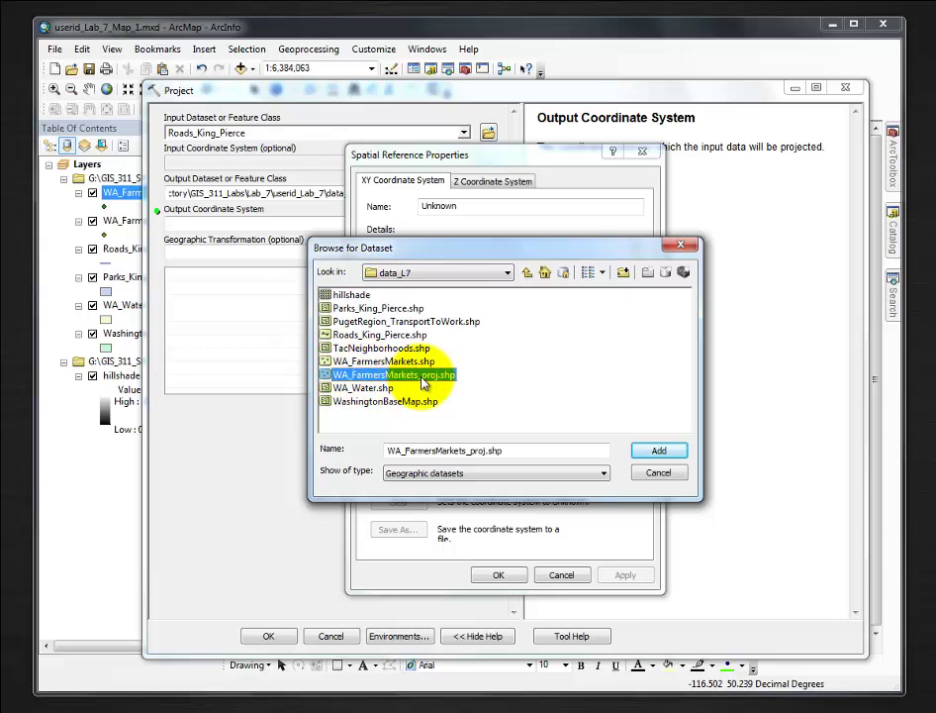
click(661, 453)
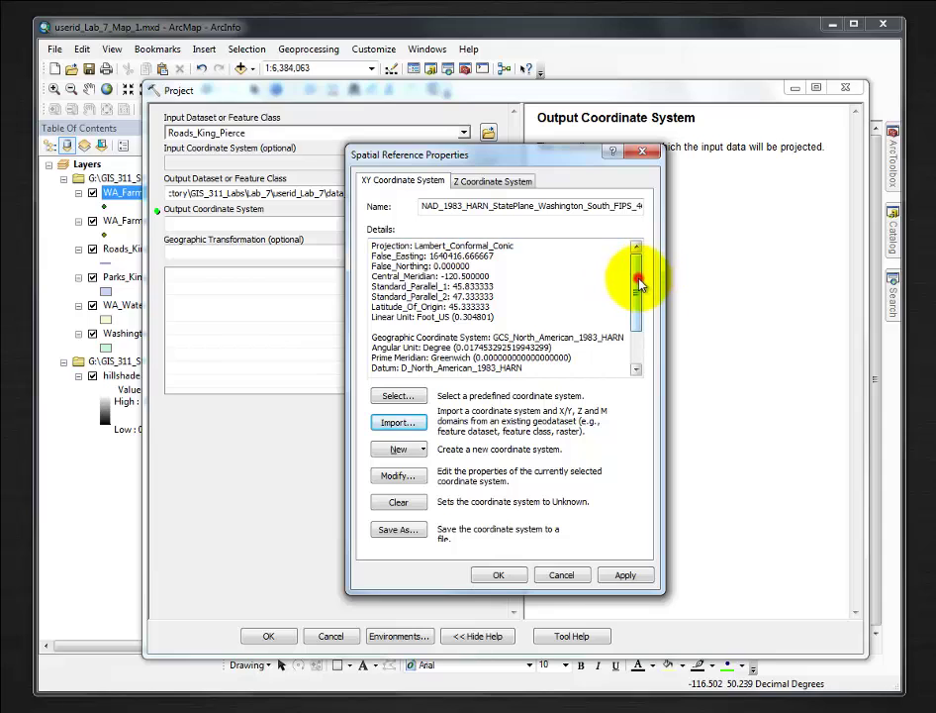
mouse_move(639, 284)
mouse_down()
mouse_move(633, 314)
mouse_move(634, 261)
mouse_up()
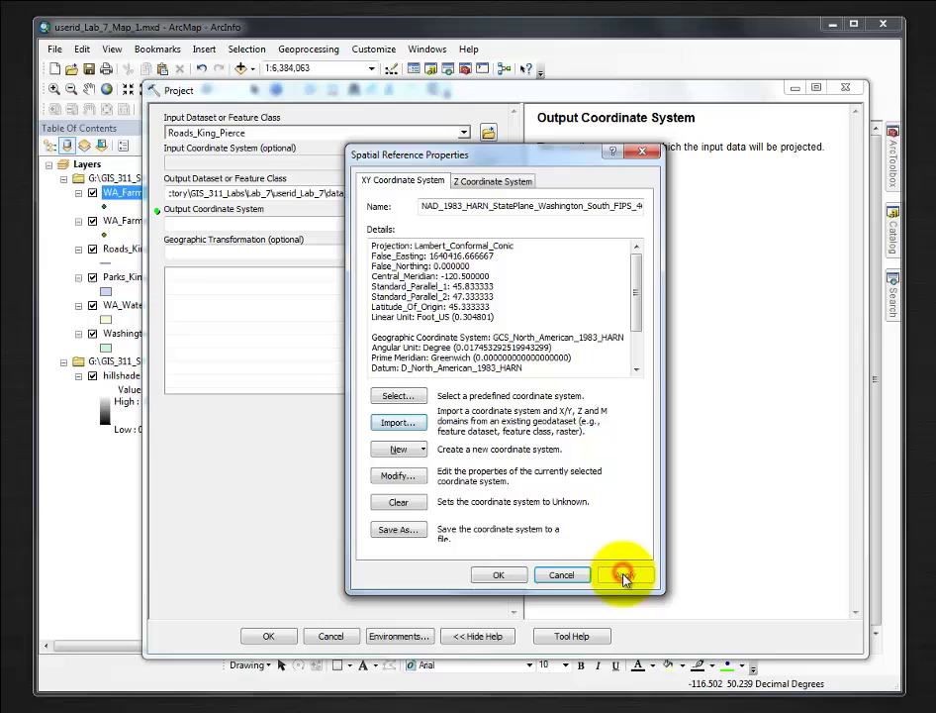
click(500, 575)
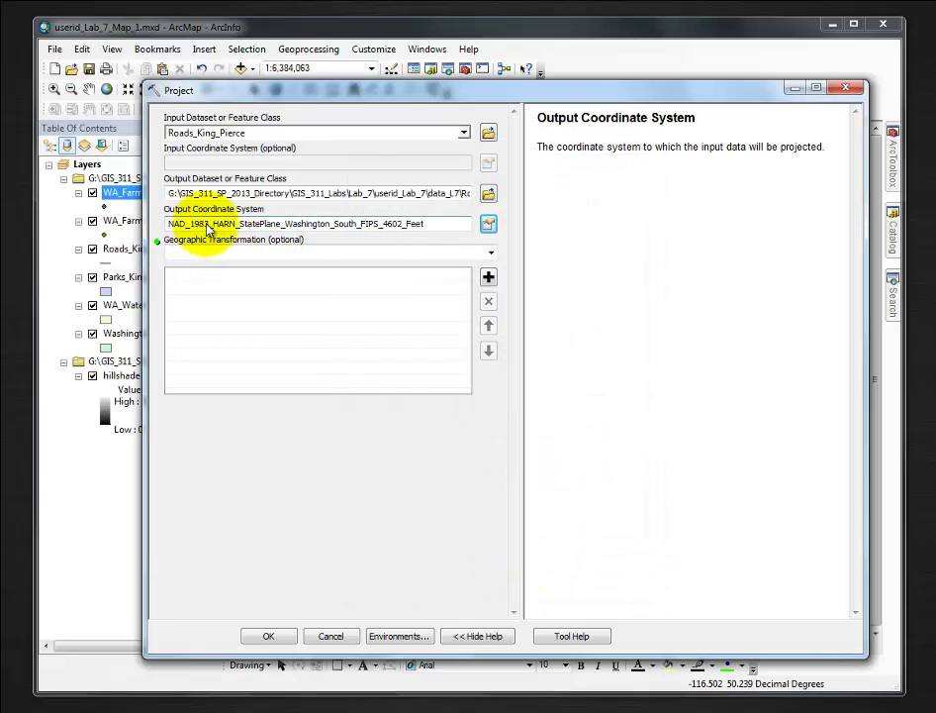
- Choose NAD_1983_To_HARN_WA_OR and run the Roads_King_Pierce projection
click(492, 255)
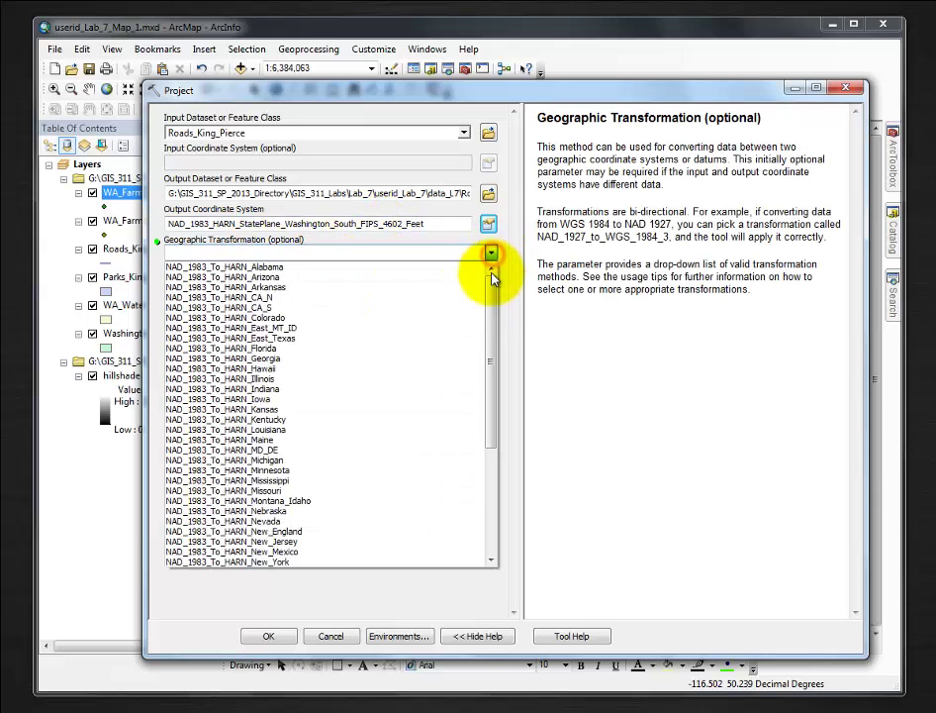
drag(492, 288, 478, 455)
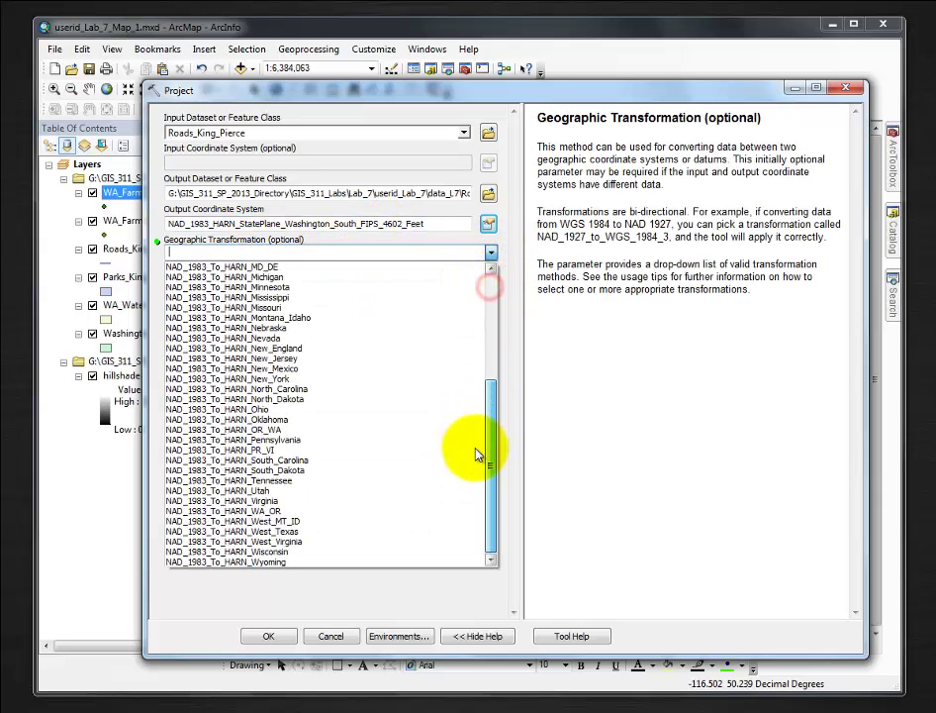
click(351, 512)
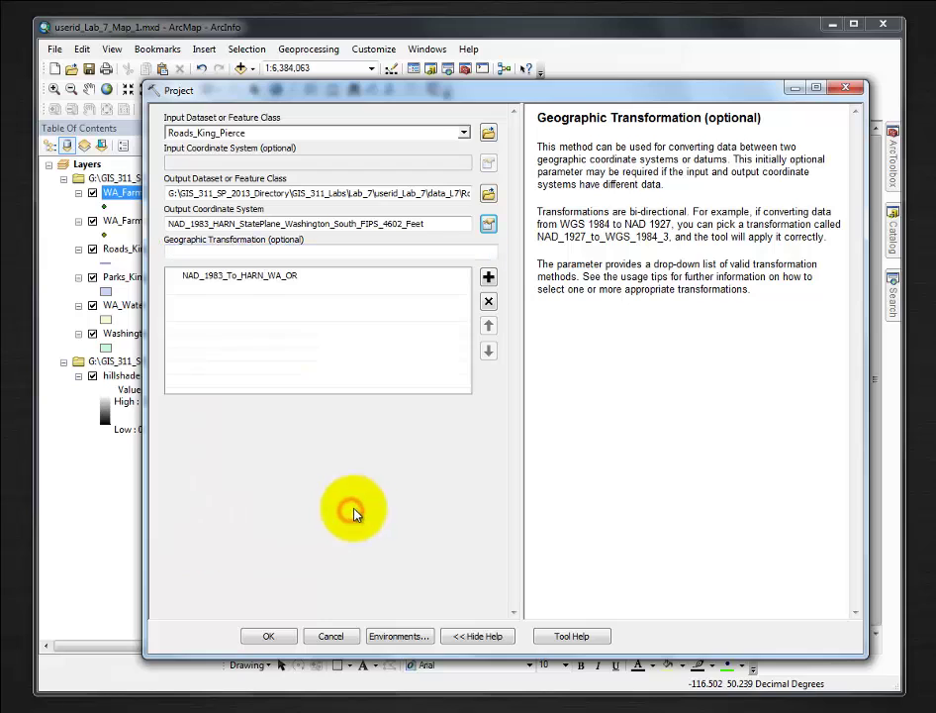
click(270, 636)
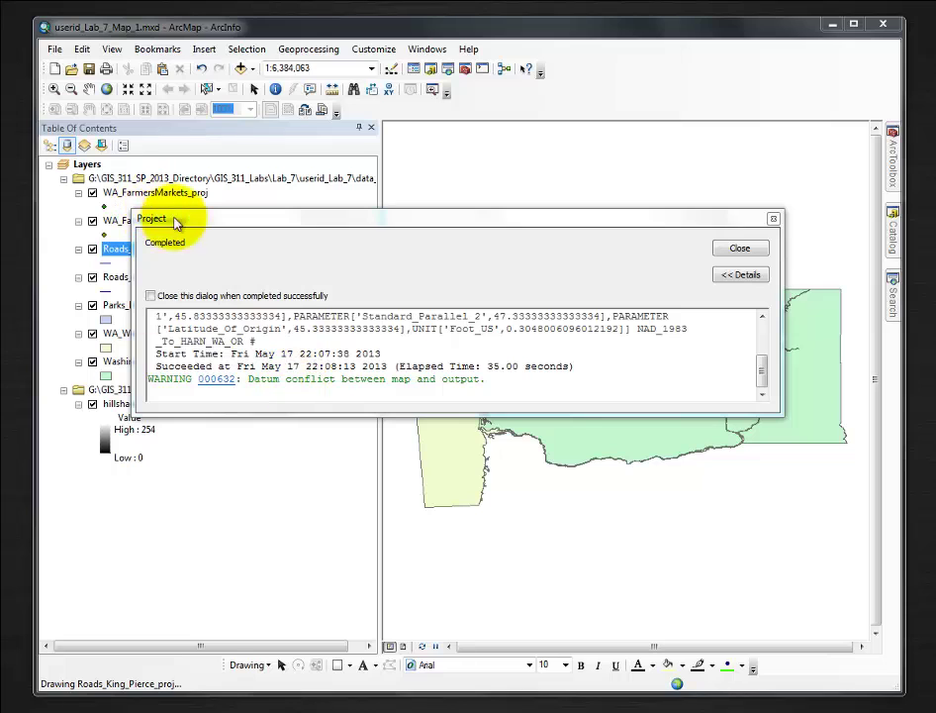
- Close the roads completion report and relaunch Project from ArcToolbox
drag(178, 220, 182, 272)
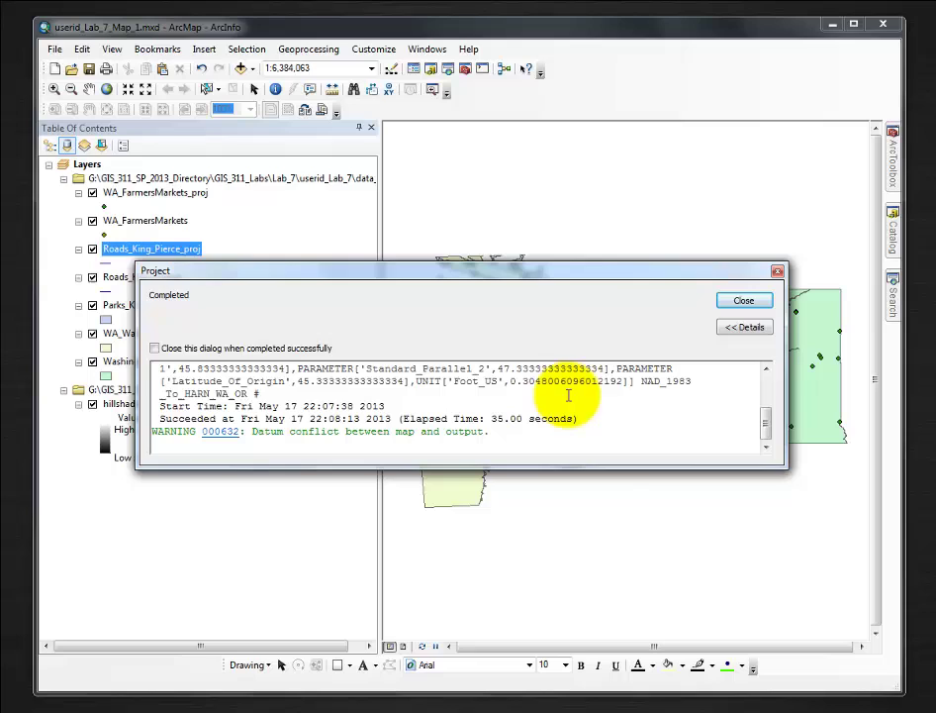
click(740, 302)
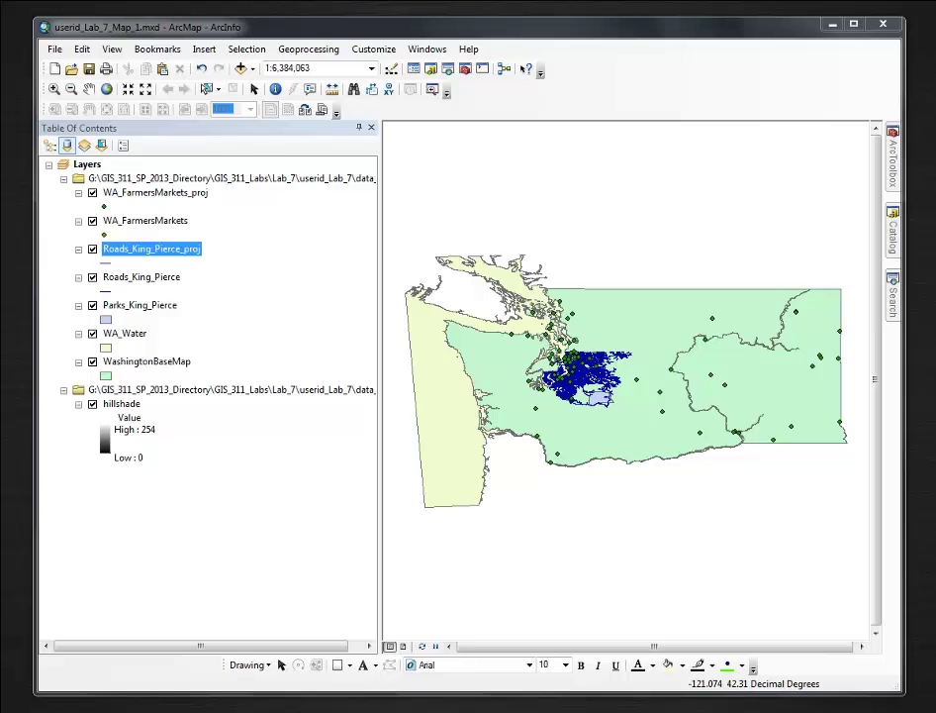
click(893, 150)
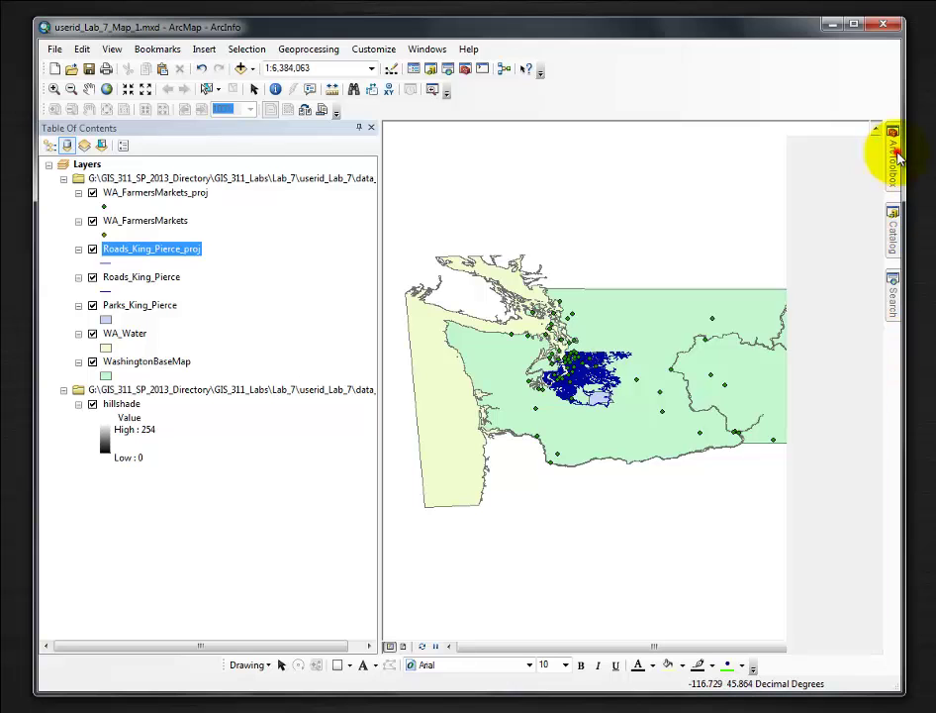
double_click(760, 503)
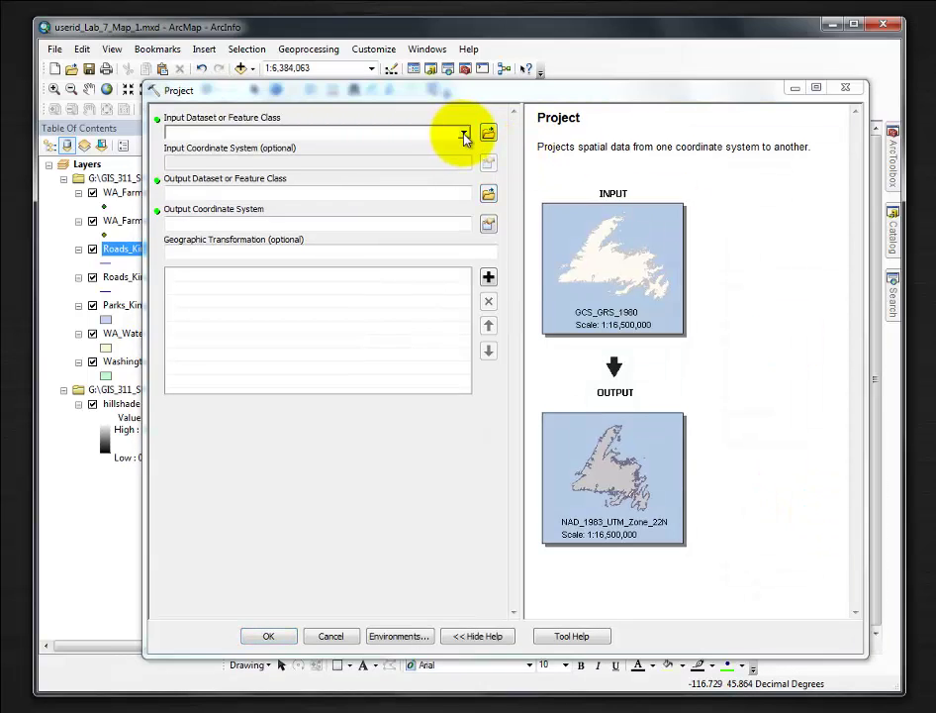
- Pick Parks_King_Pierce as input and save the output as Parks_King_Pierce_proj.shp
click(465, 137)
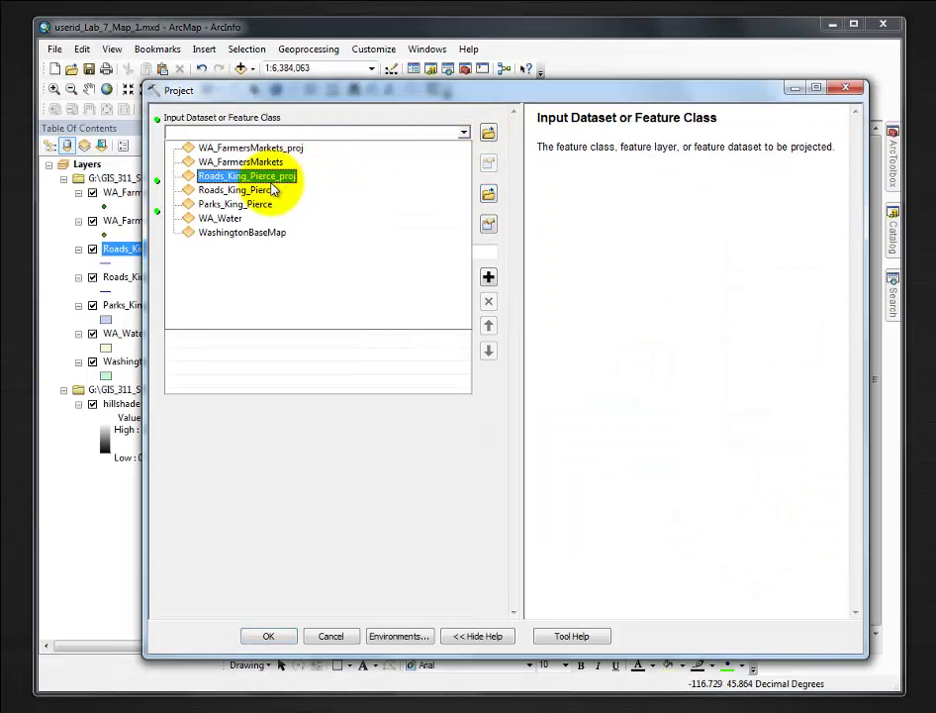
click(256, 206)
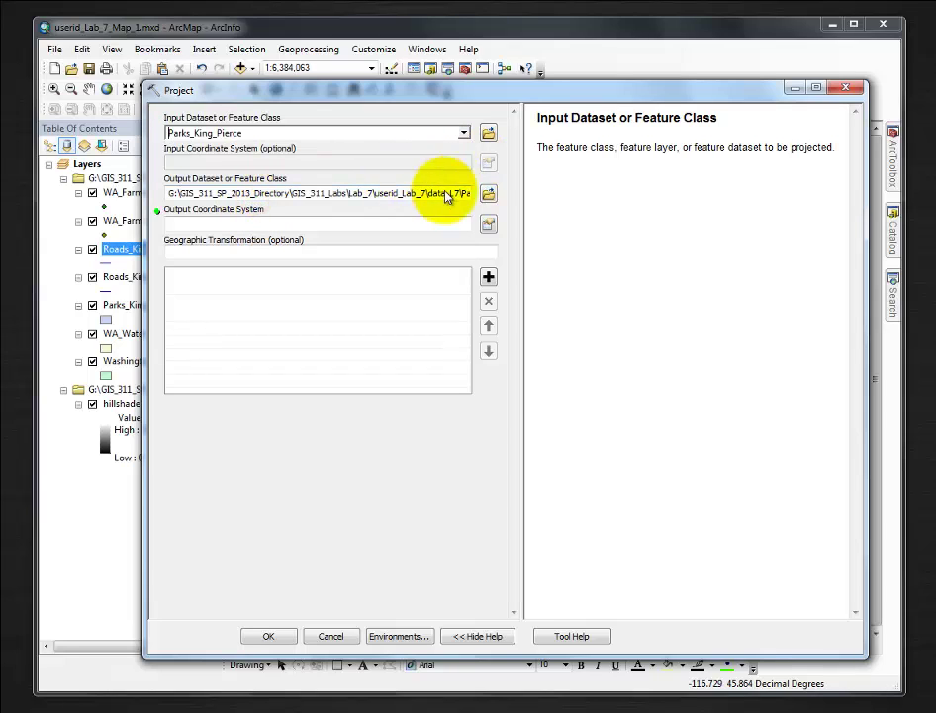
click(488, 194)
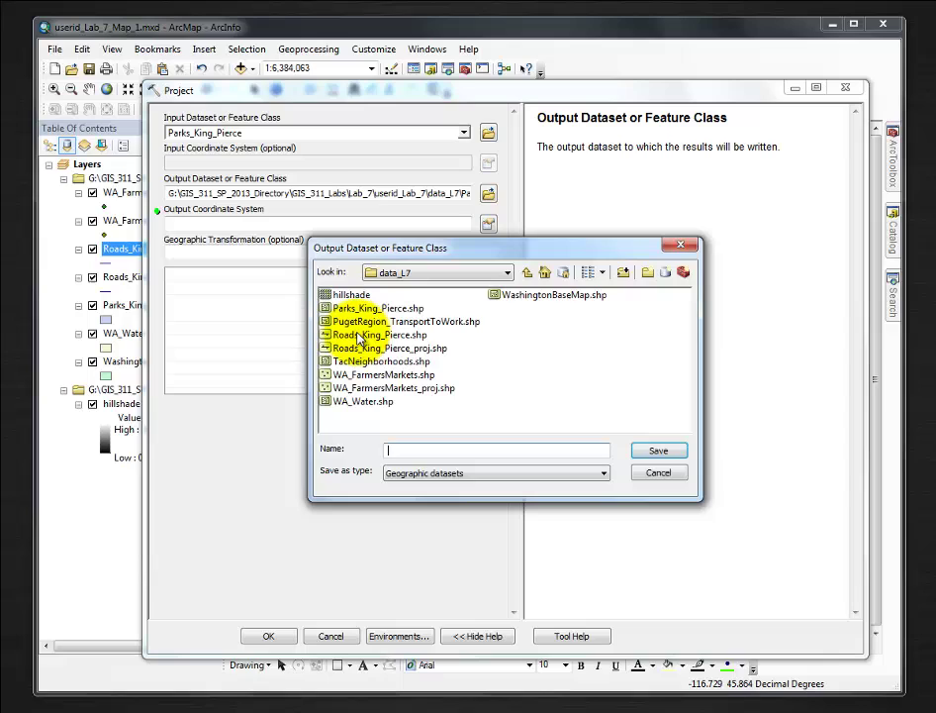
click(354, 311)
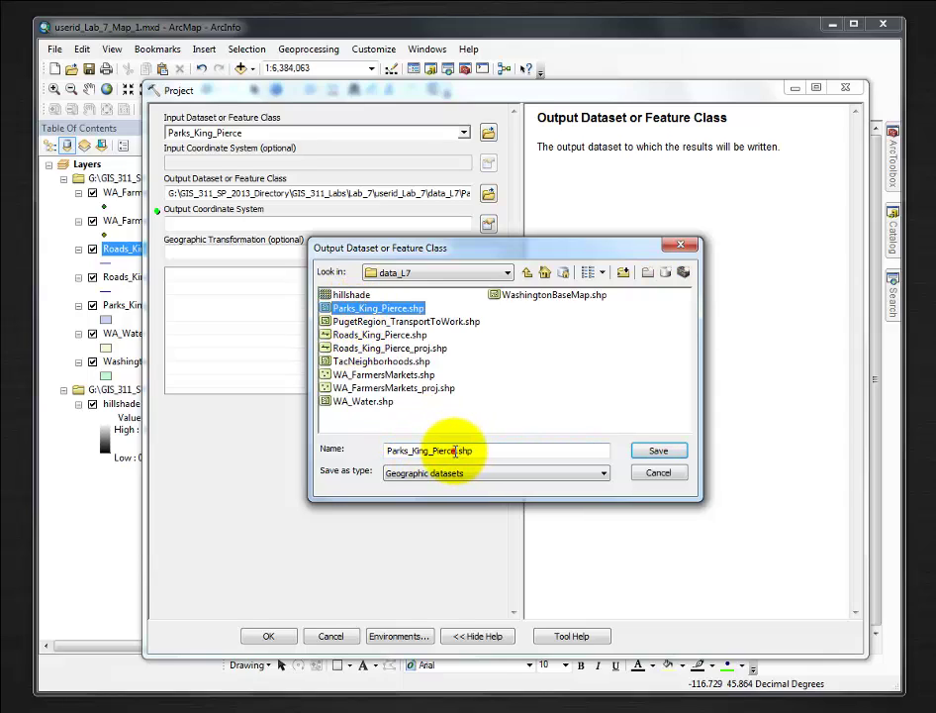
click(456, 451)
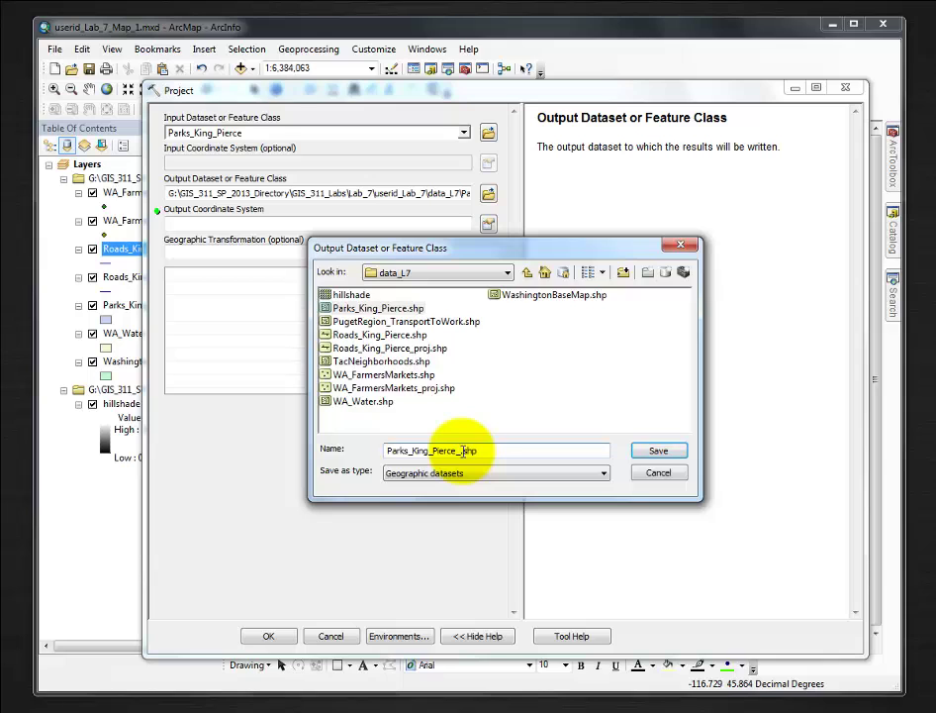
click(658, 450)
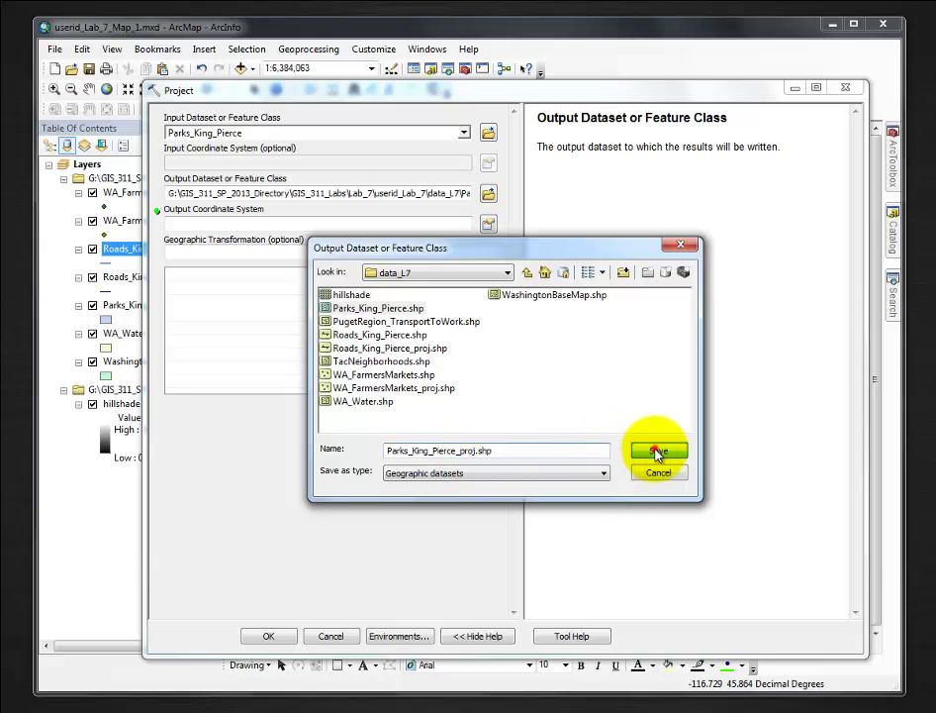
- Import the output coordinate system from WA_FarmersMarkets_proj (StatePlane Washington South)
click(488, 224)
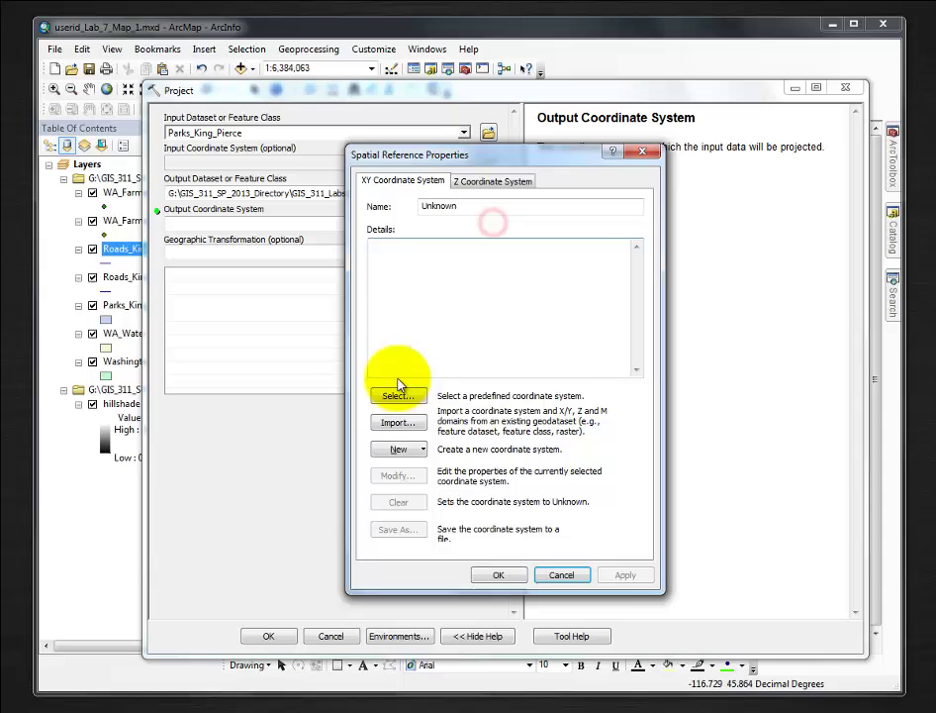
click(399, 424)
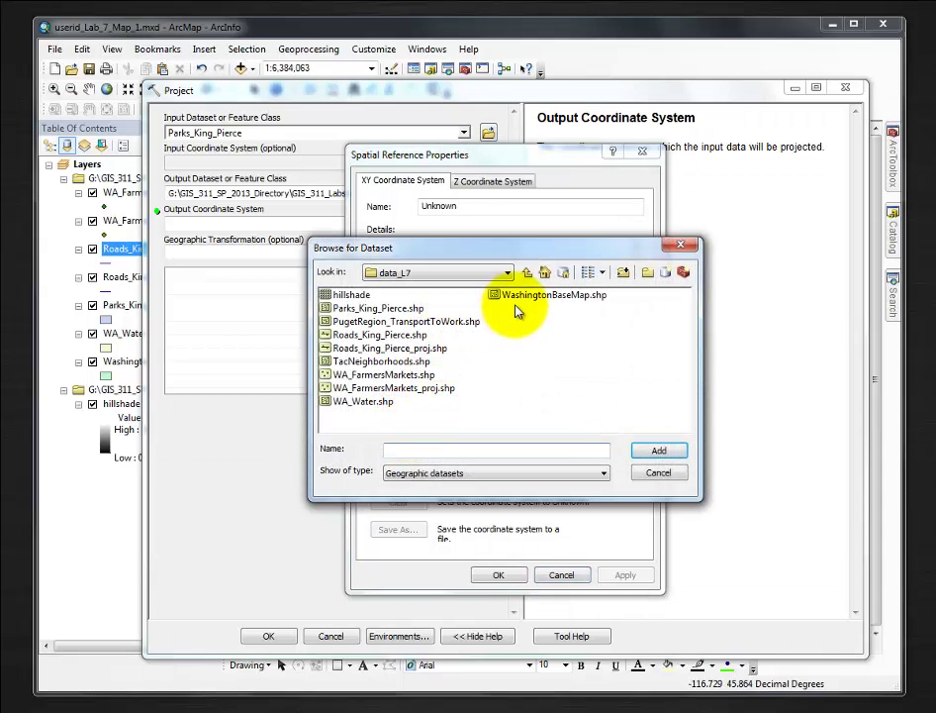
click(401, 388)
click(657, 452)
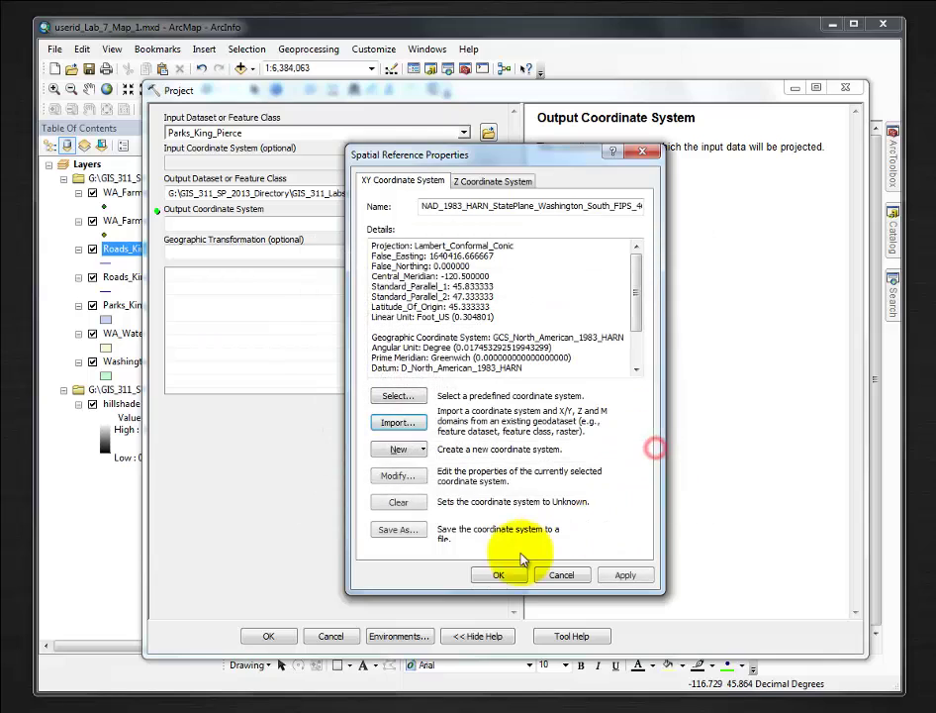
click(495, 574)
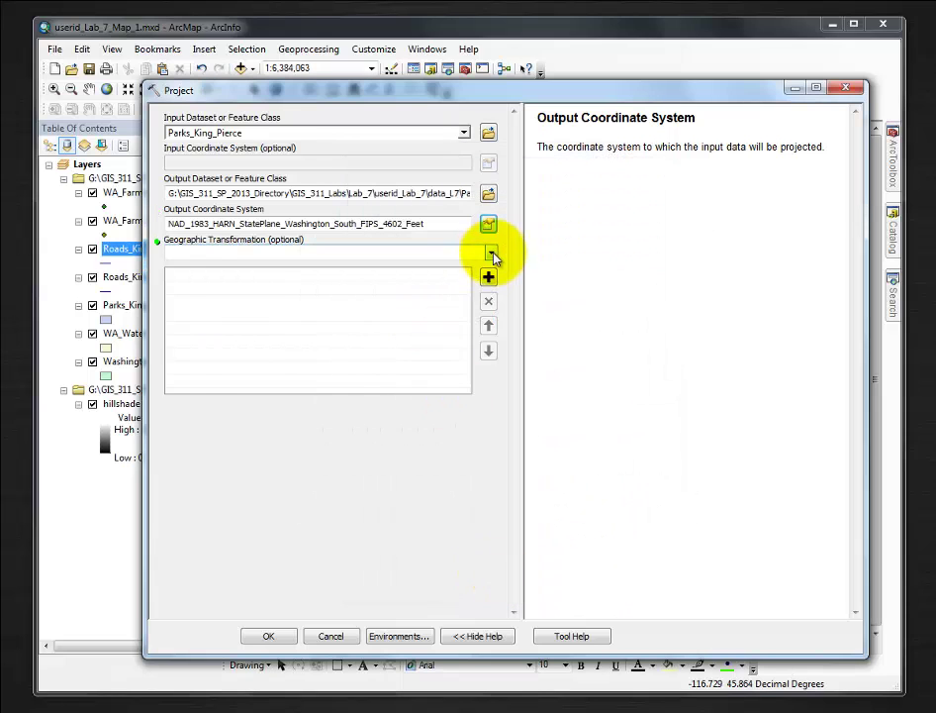
- Choose the NAD_1983_To_HARN_WA_OR transformation and run the Parks_King_Pierce projection
click(491, 252)
drag(492, 335, 488, 493)
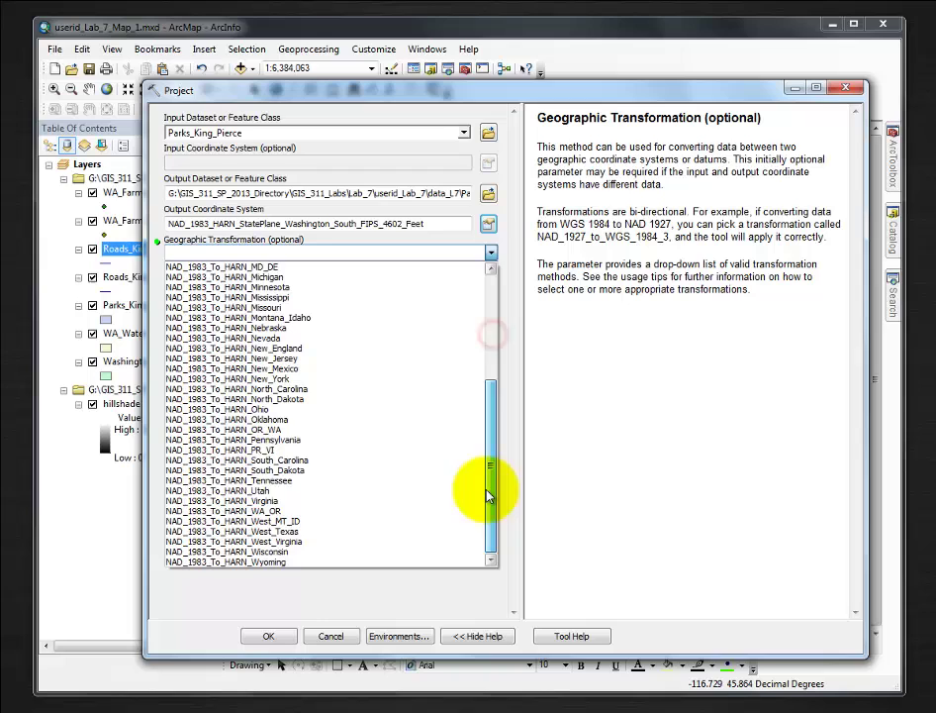
click(302, 512)
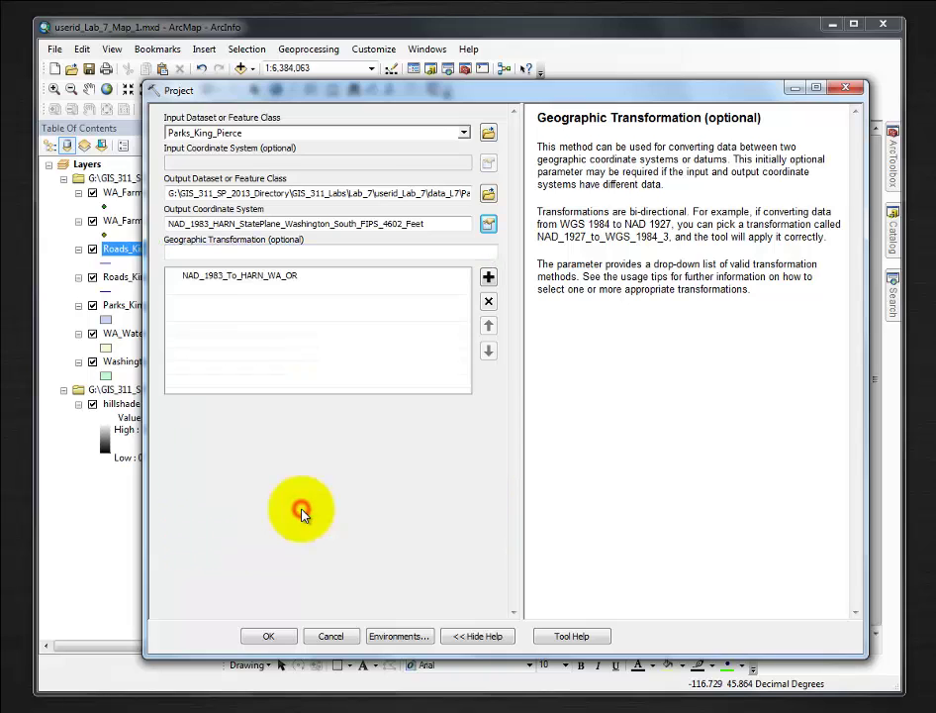
click(268, 635)
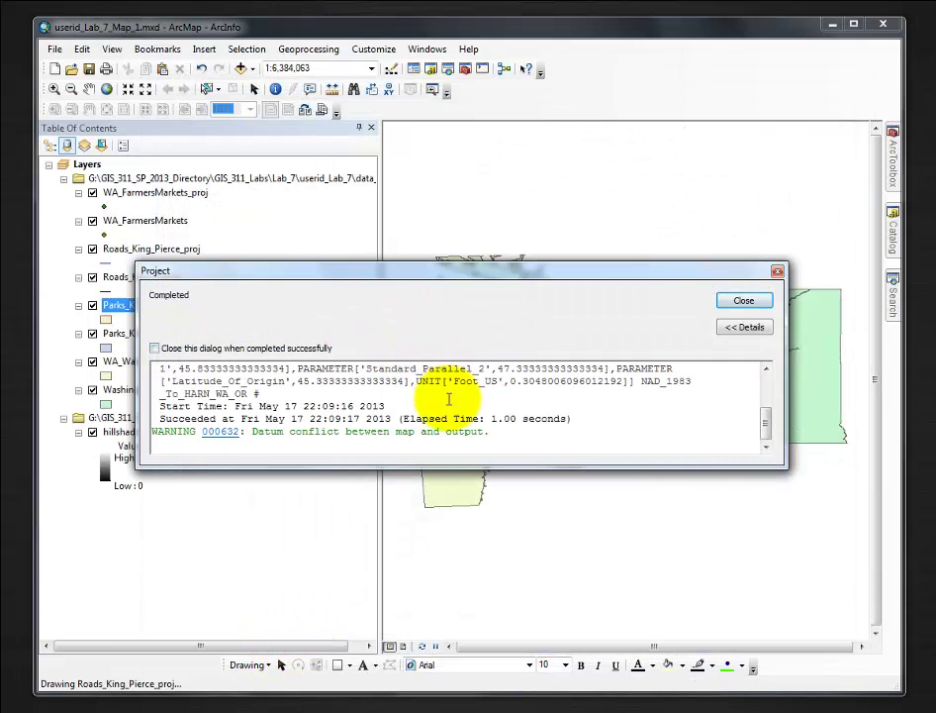
- Close the finished report and open the Project tool with WA_Water as input
click(746, 298)
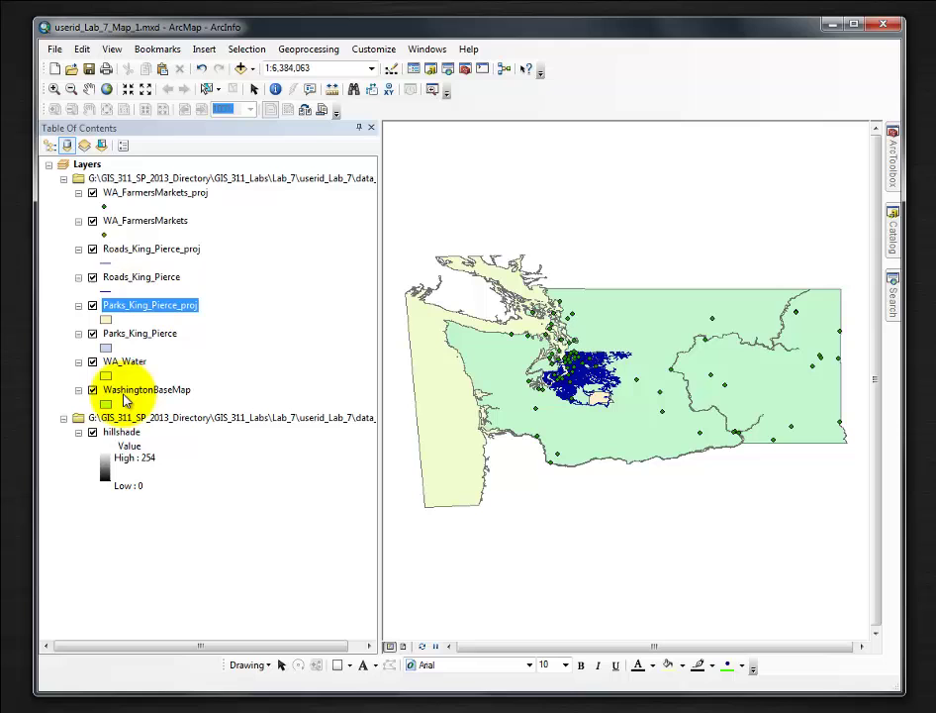
click(893, 158)
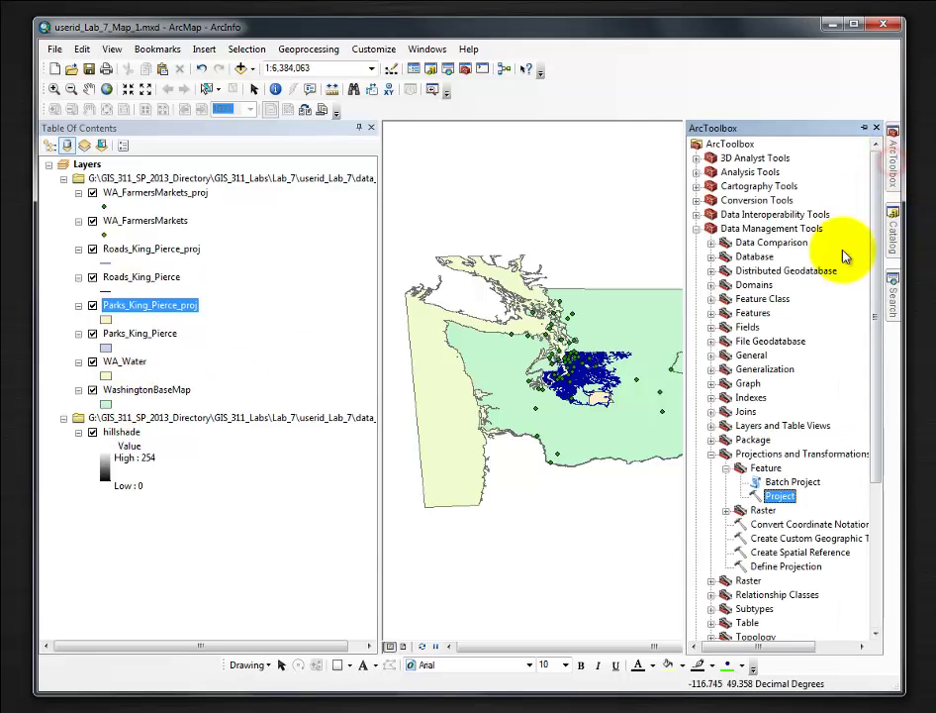
double_click(778, 495)
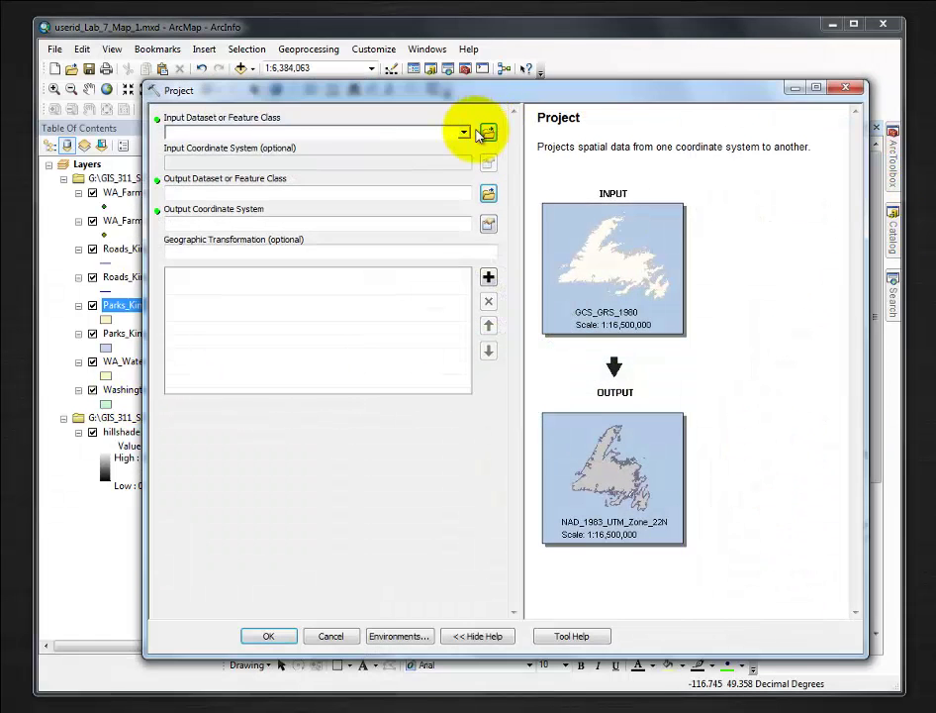
click(463, 133)
click(393, 234)
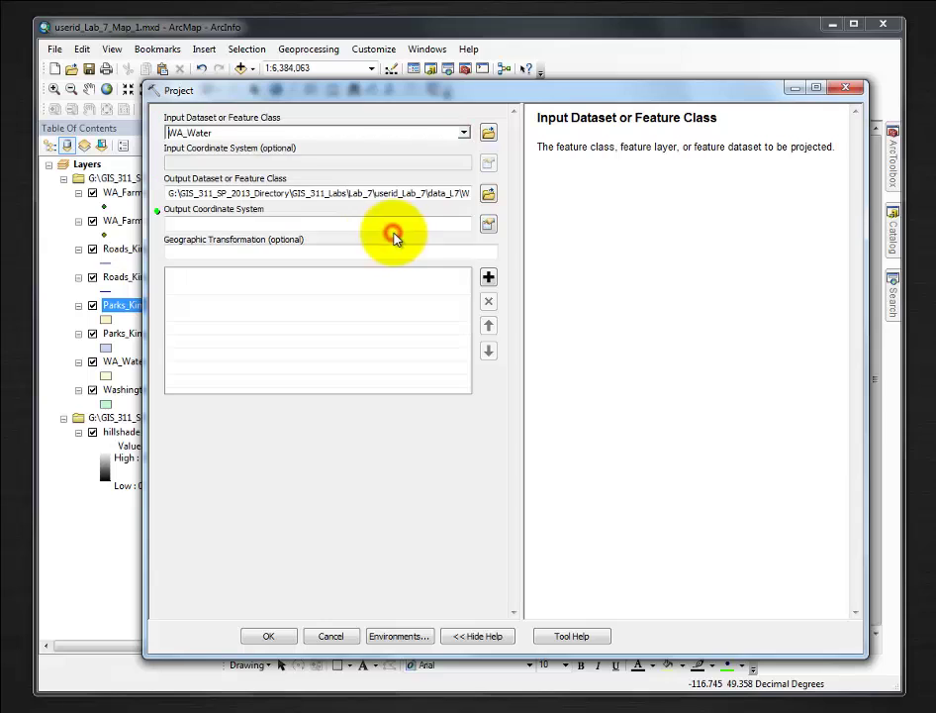
- Set the projection output file to WA_Water_proj.shp
click(488, 193)
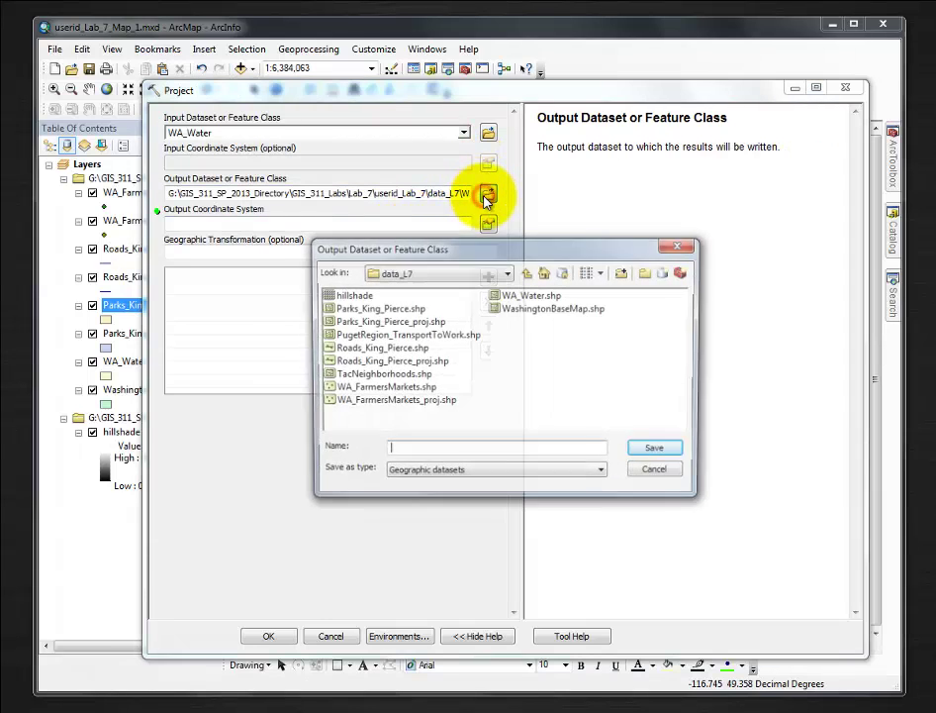
click(529, 295)
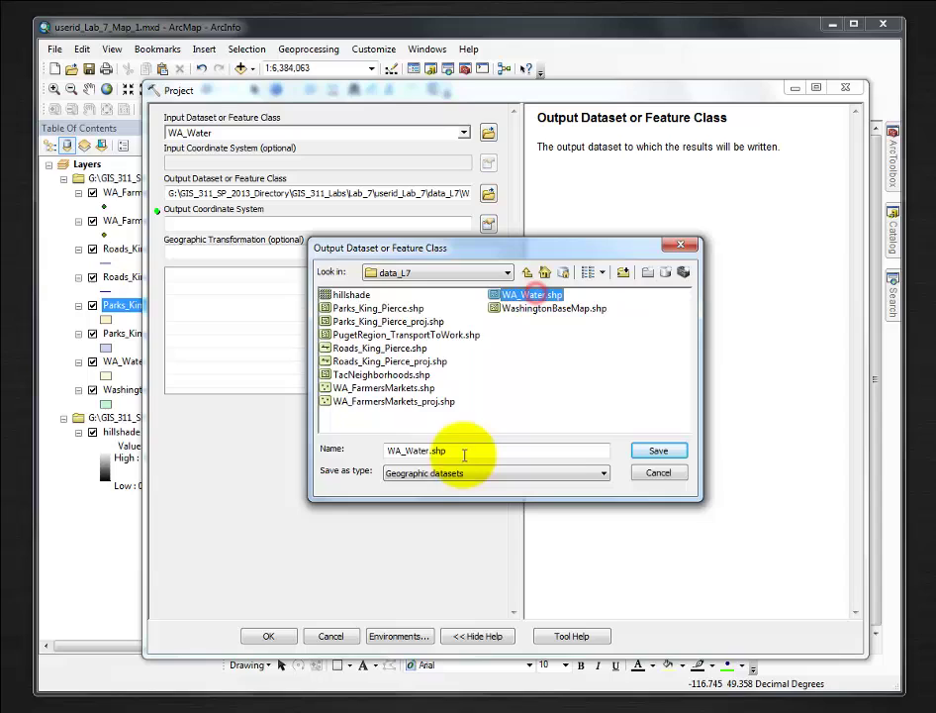
click(428, 451)
text(_proj)
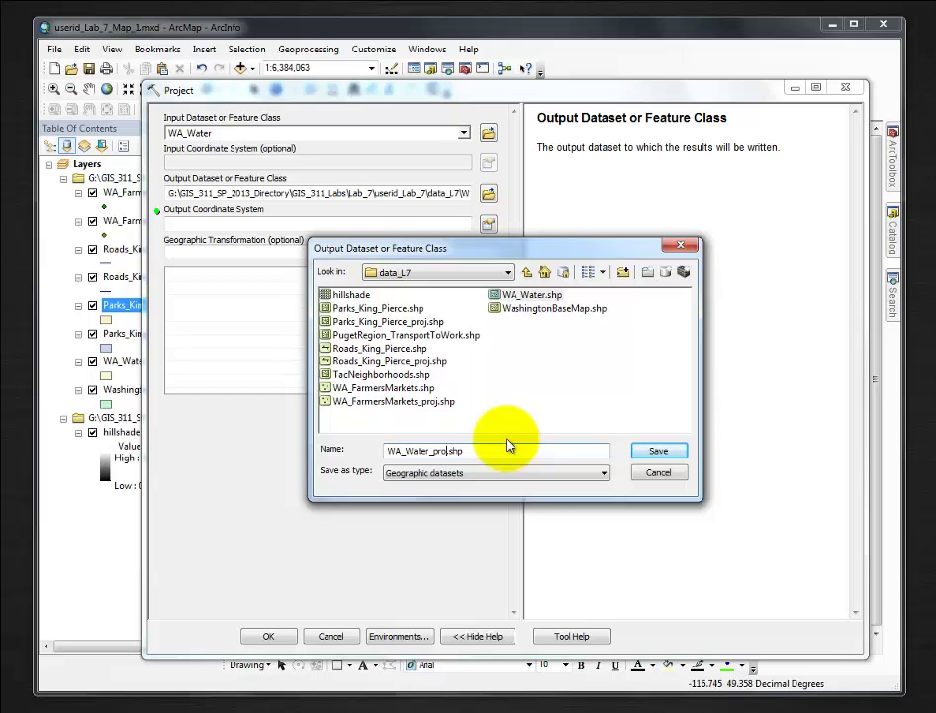
click(661, 450)
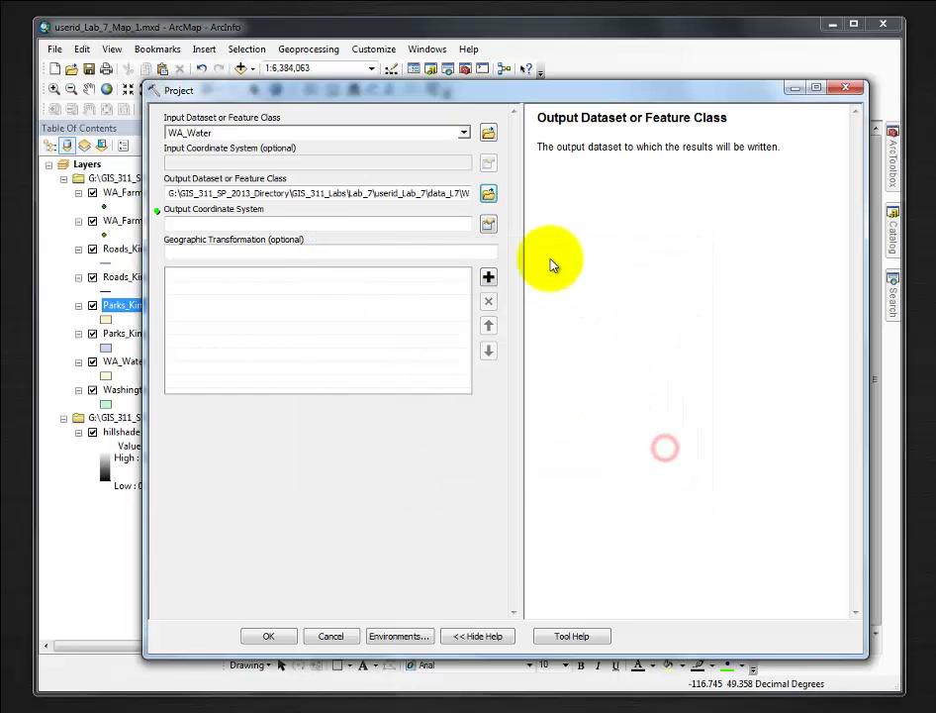
- Import the StatePlane Washington South coordinate system from WA_FarmersMarkets_proj as output
click(489, 225)
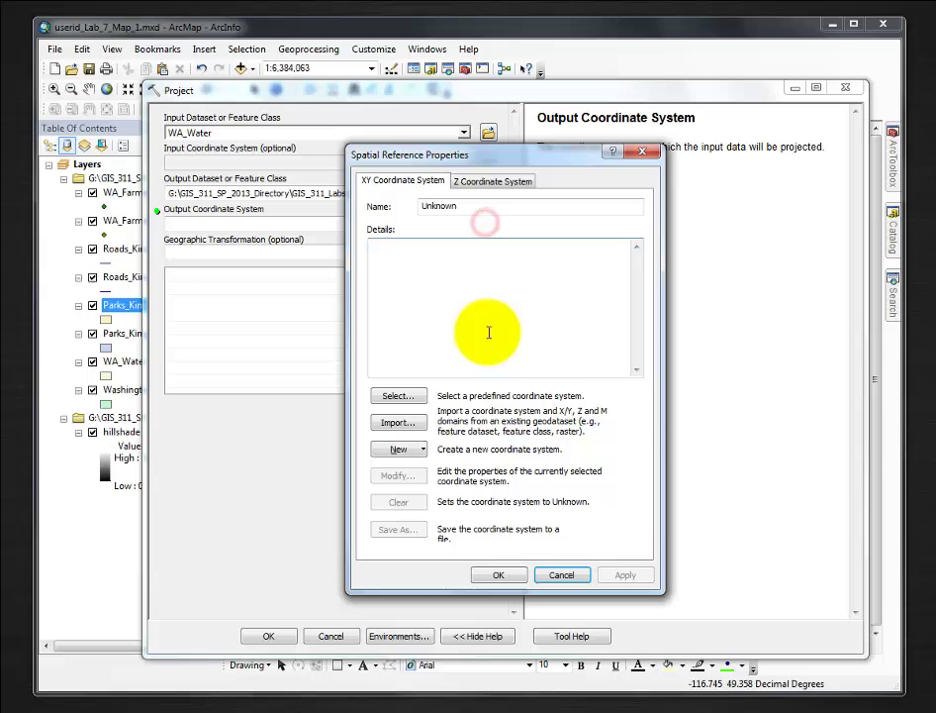
click(400, 423)
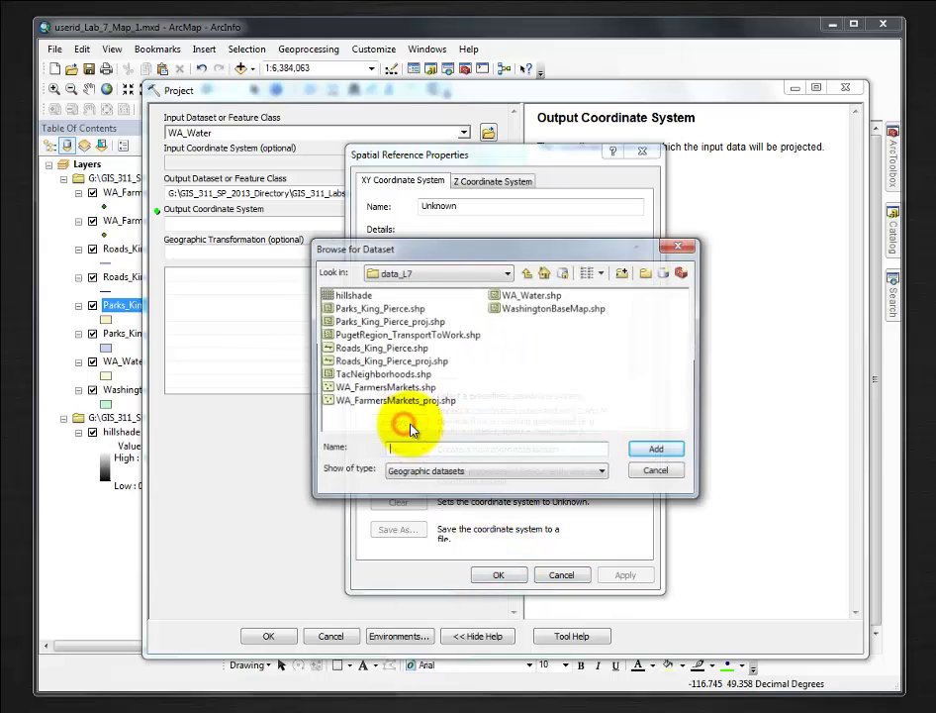
click(394, 401)
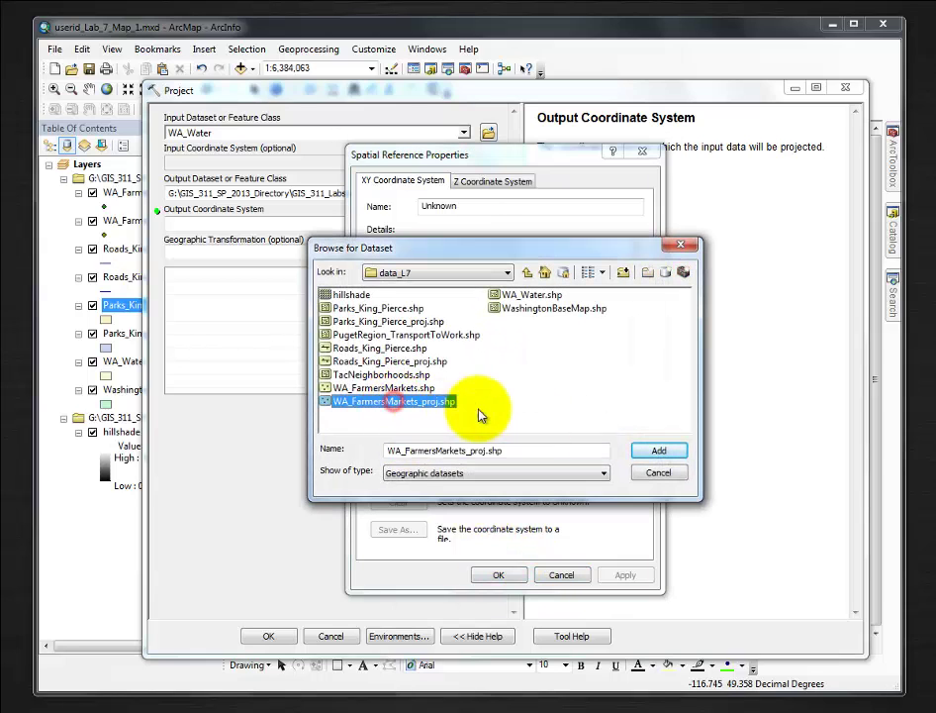
click(659, 451)
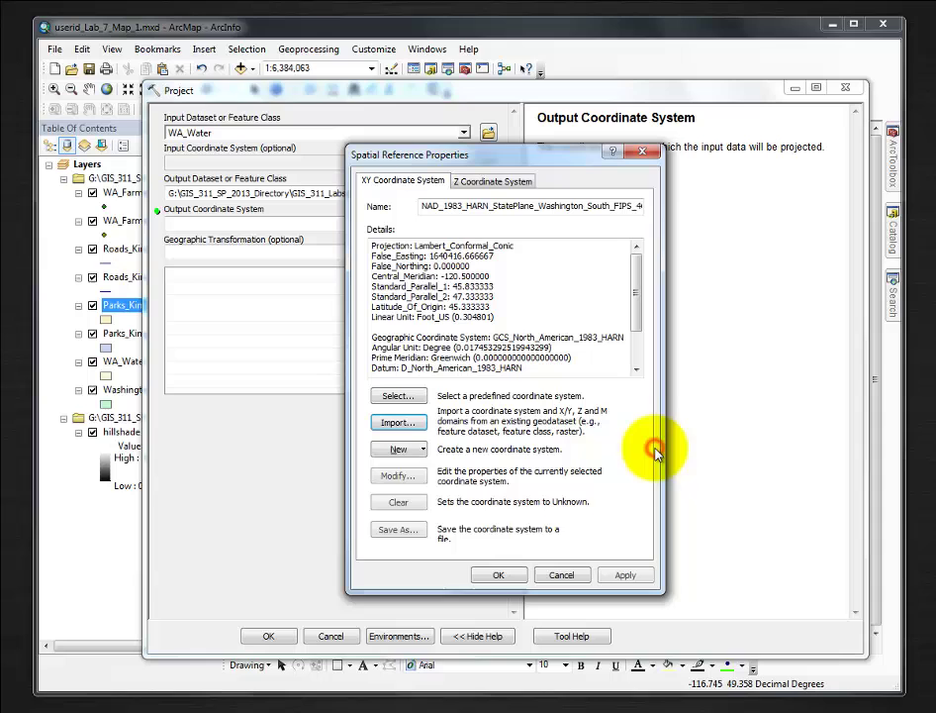
click(499, 573)
- Run the WA_Water projection with NAD_1983_To_HARN_WA_OR and close the report
click(489, 255)
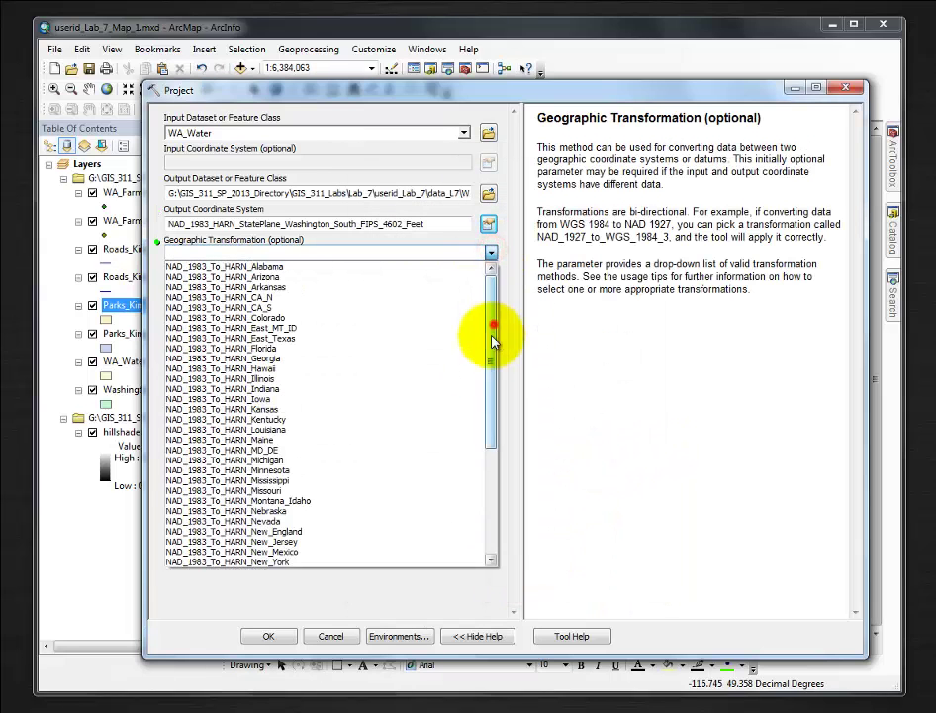
drag(493, 322, 492, 493)
click(315, 511)
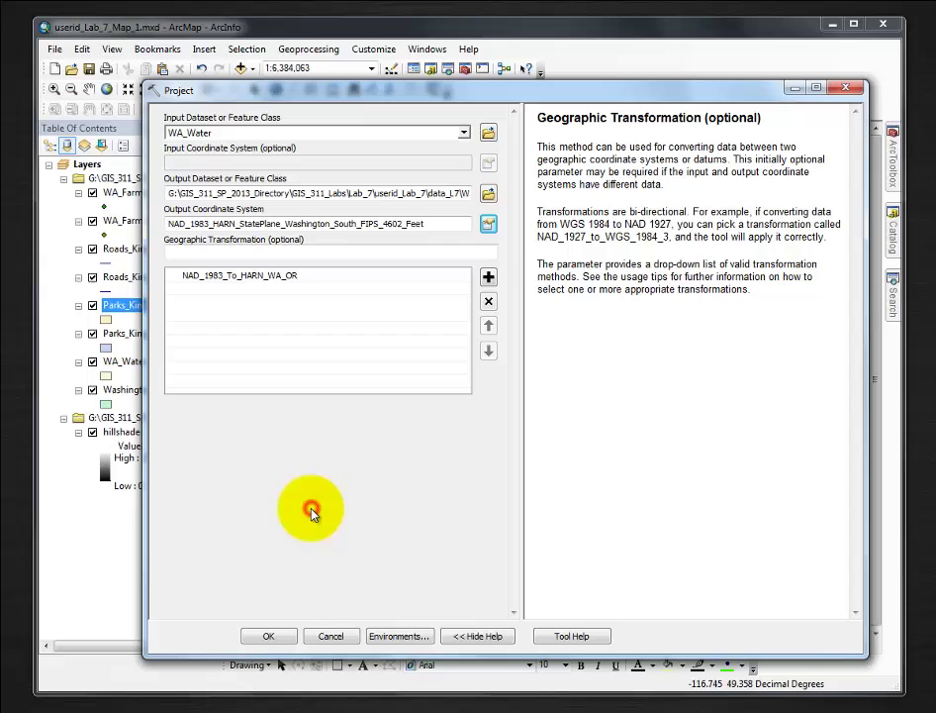
click(269, 636)
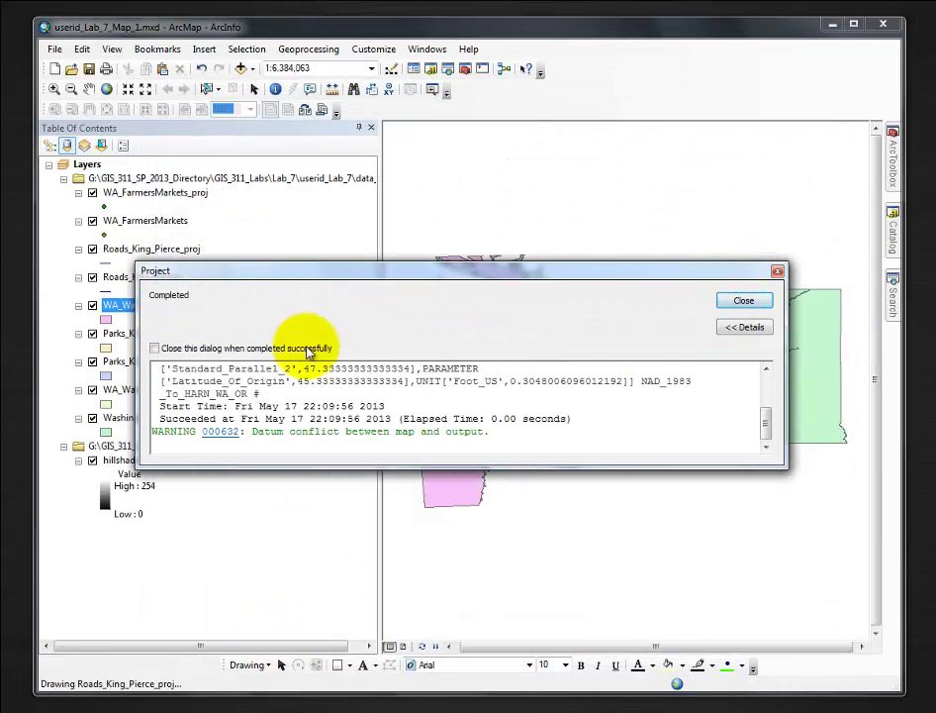
click(745, 299)
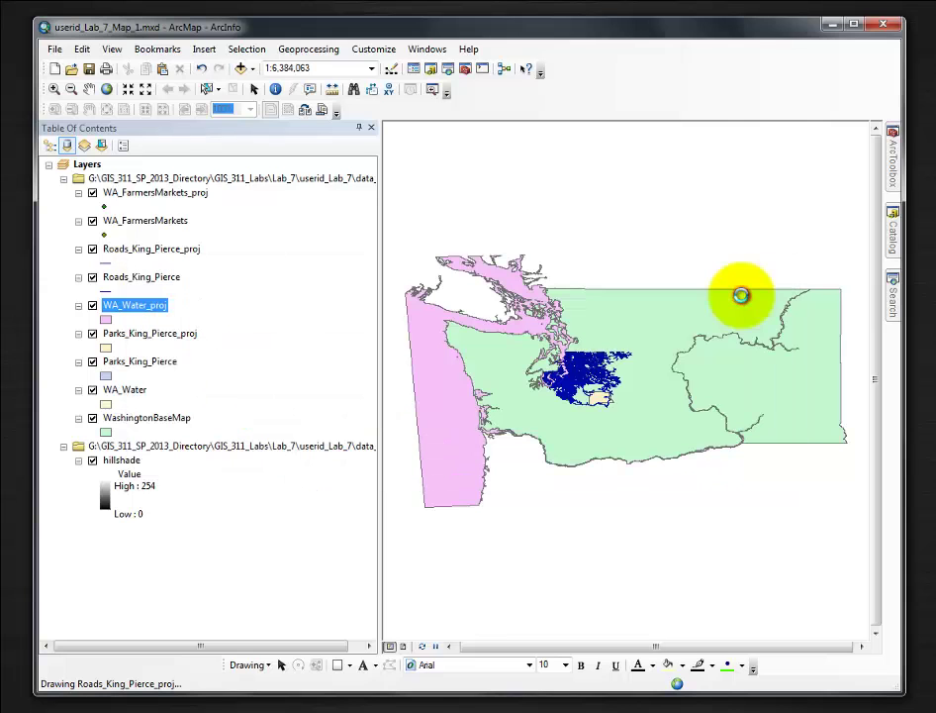
- Open the Project tool with WashingtonBaseMap as the input dataset
click(895, 157)
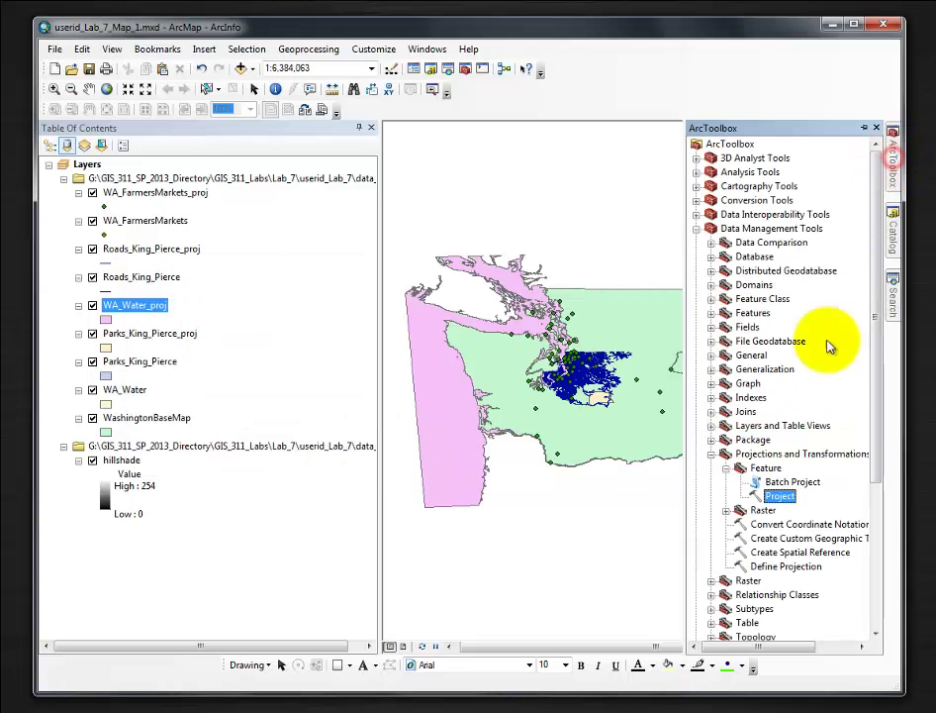
double_click(768, 494)
click(466, 133)
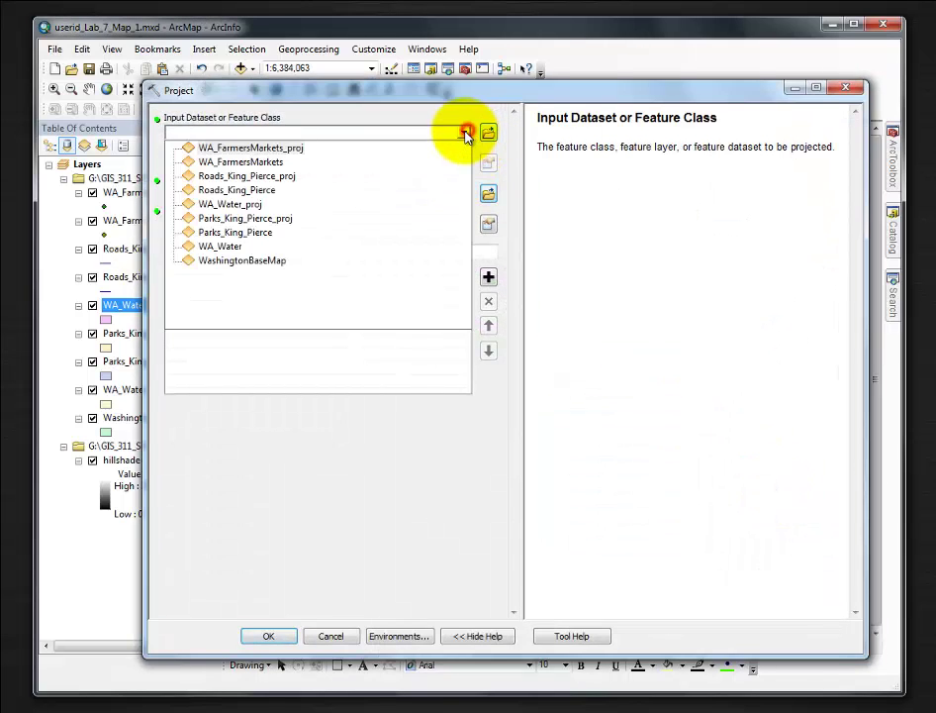
click(242, 262)
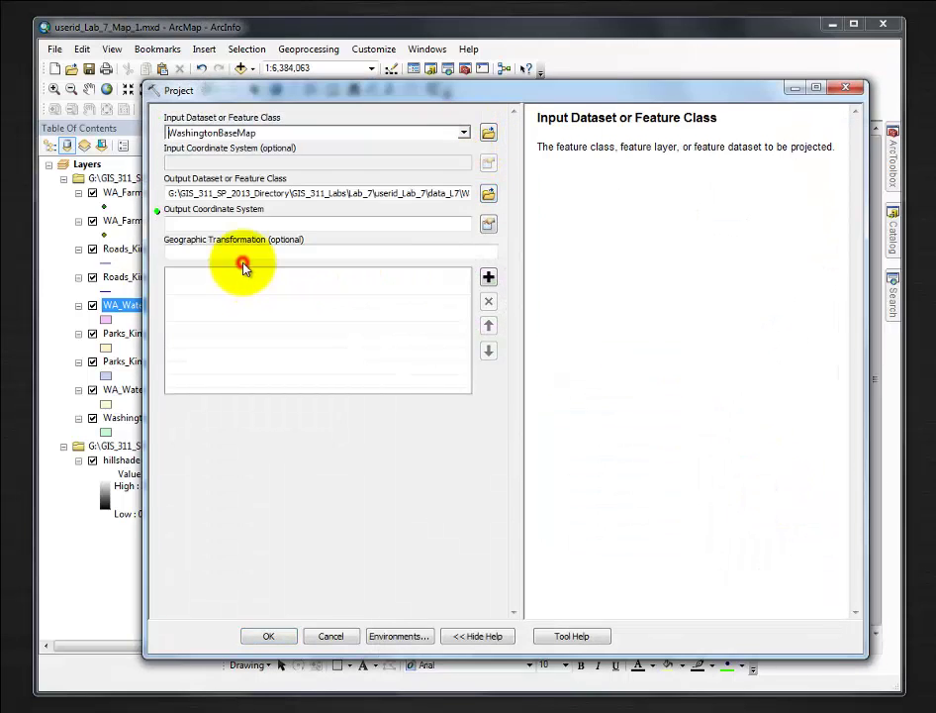
- Set the projection output file to WashingtonBaseMap_proj
click(488, 193)
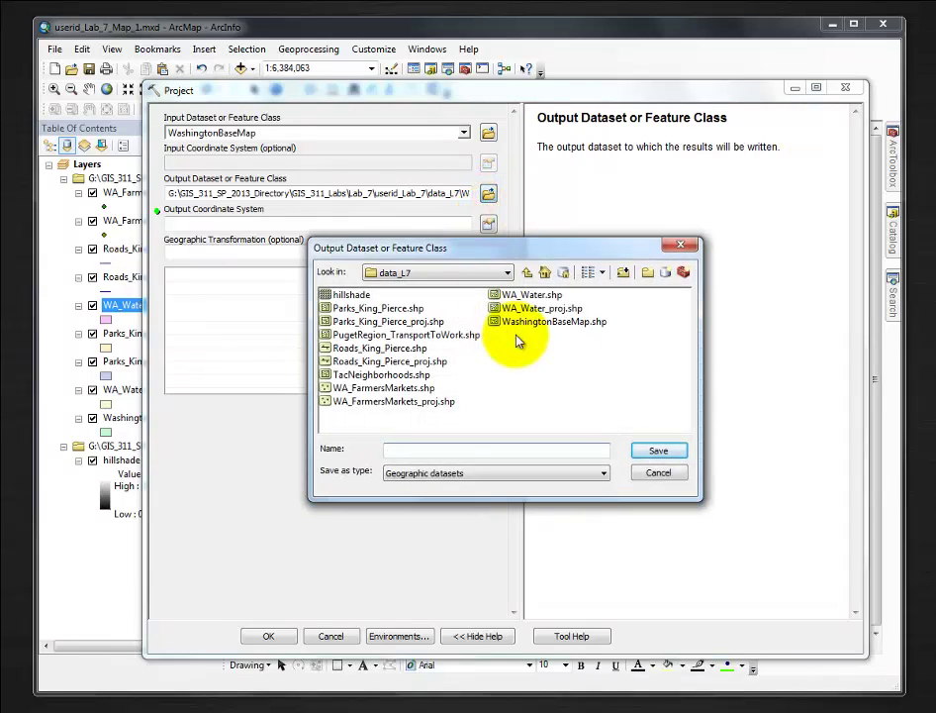
click(522, 325)
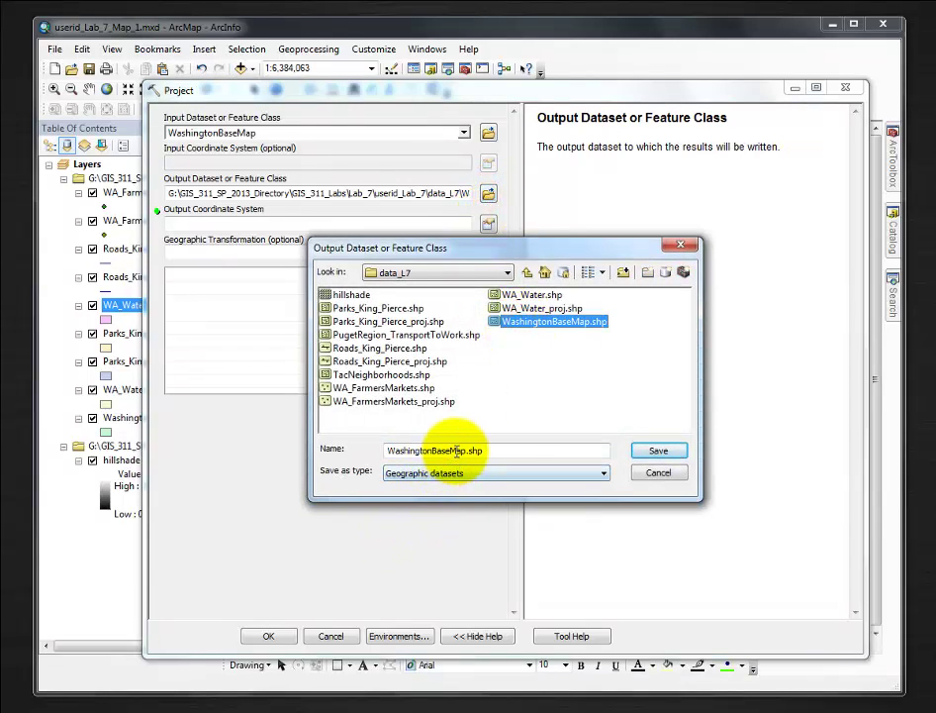
click(463, 452)
text(_proj)
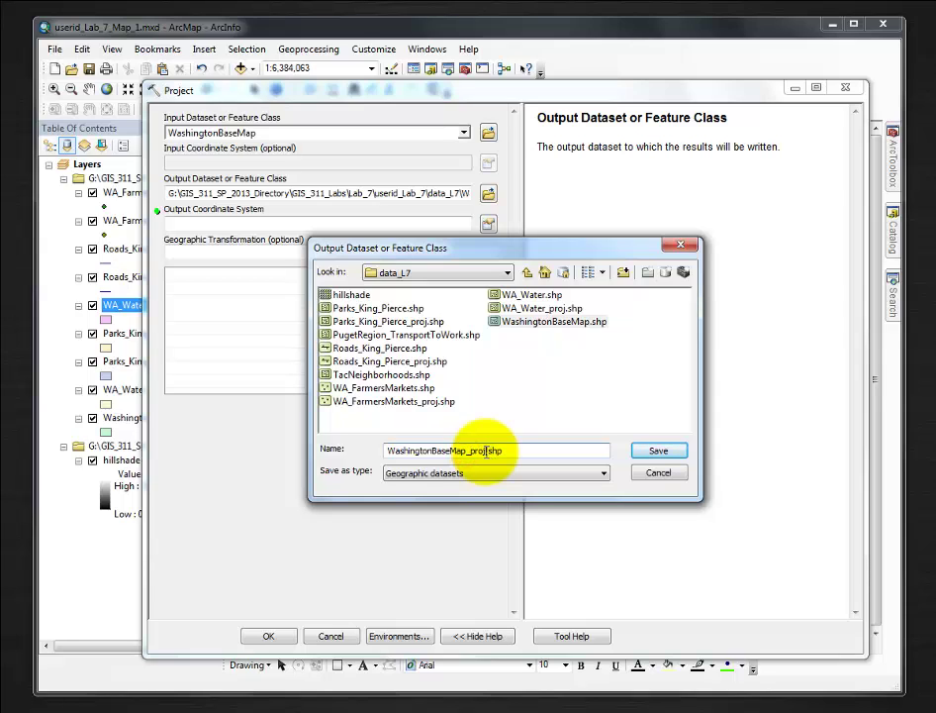
click(659, 450)
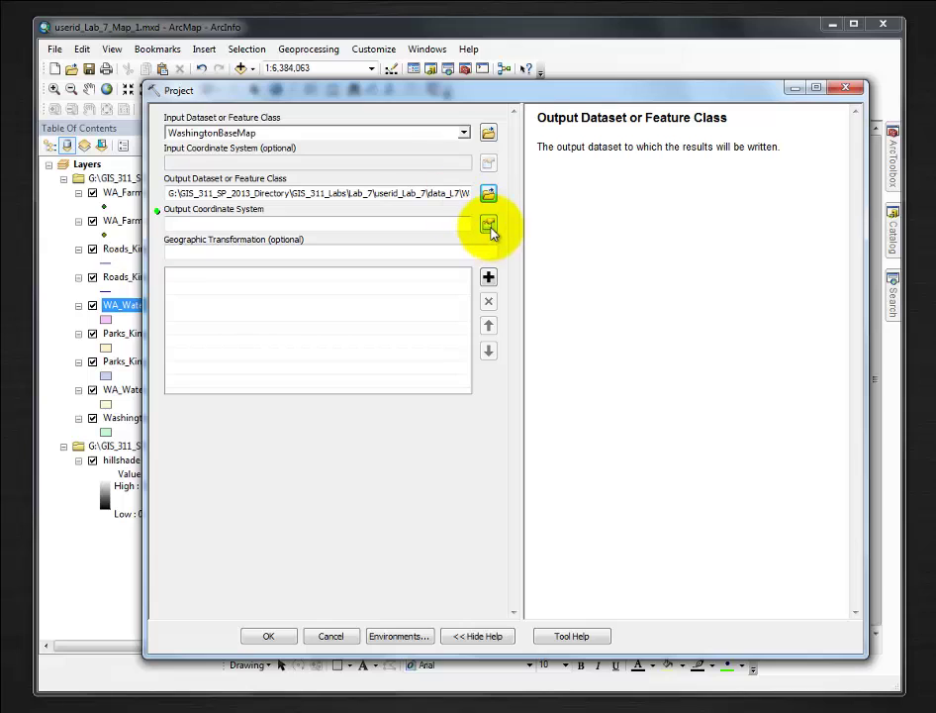
- Import the Washington South coordinate system from a projected shapefile as output
click(489, 226)
click(399, 423)
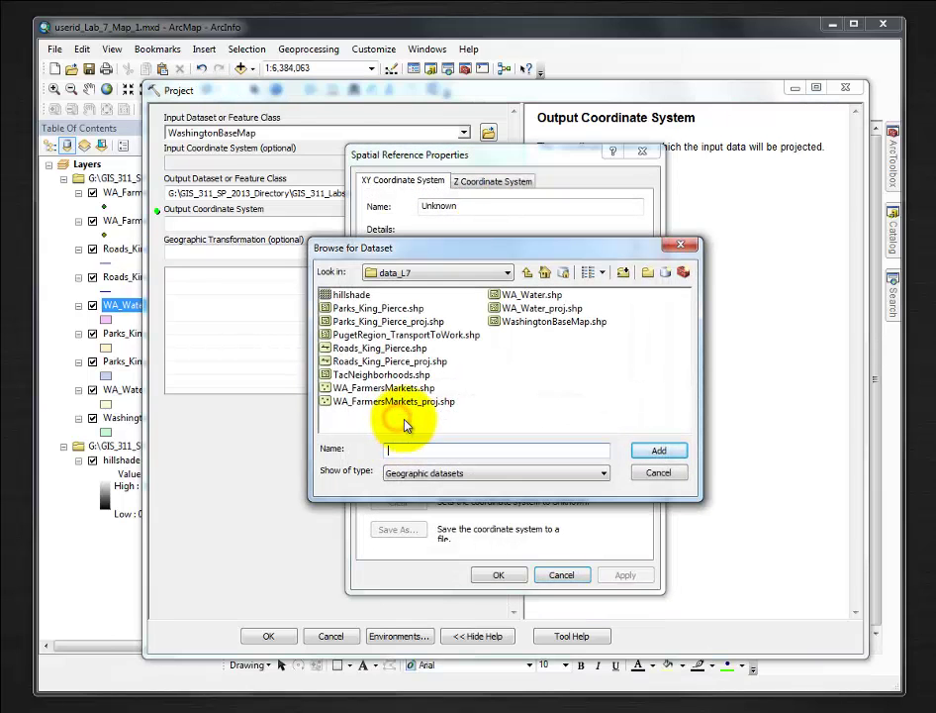
click(657, 451)
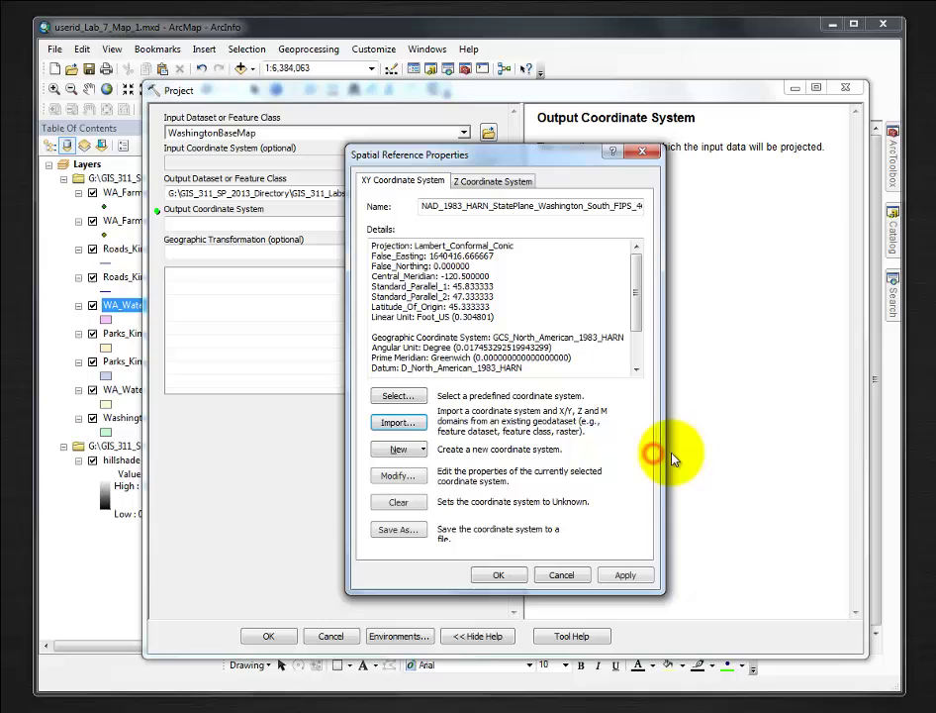
click(498, 575)
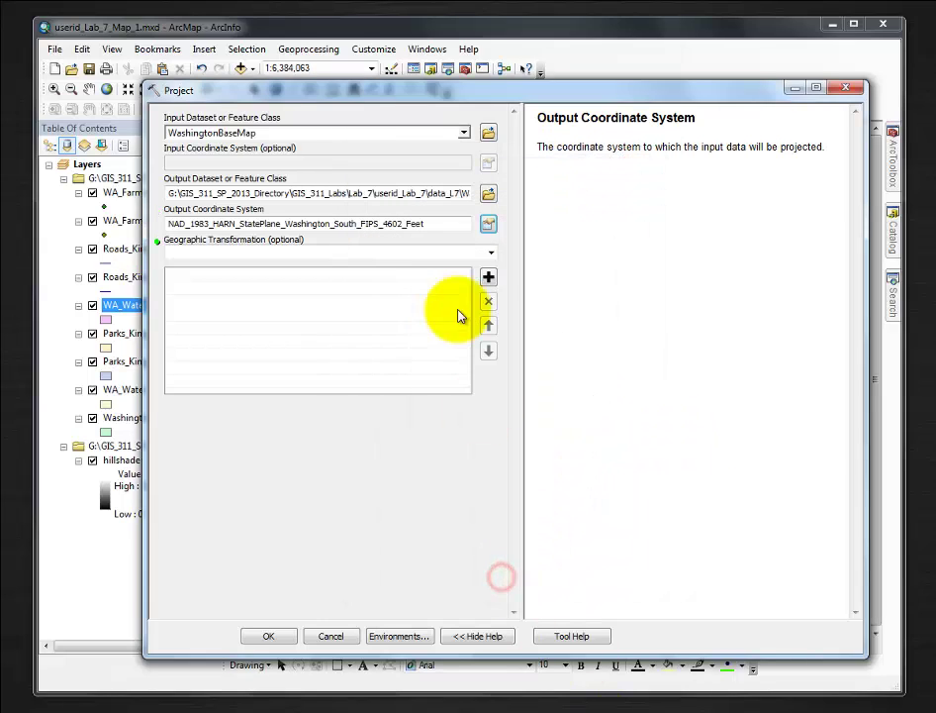
- Run the projection with NAD_1983_To_HARN_WA_OR and close the report
click(492, 255)
drag(488, 299, 488, 495)
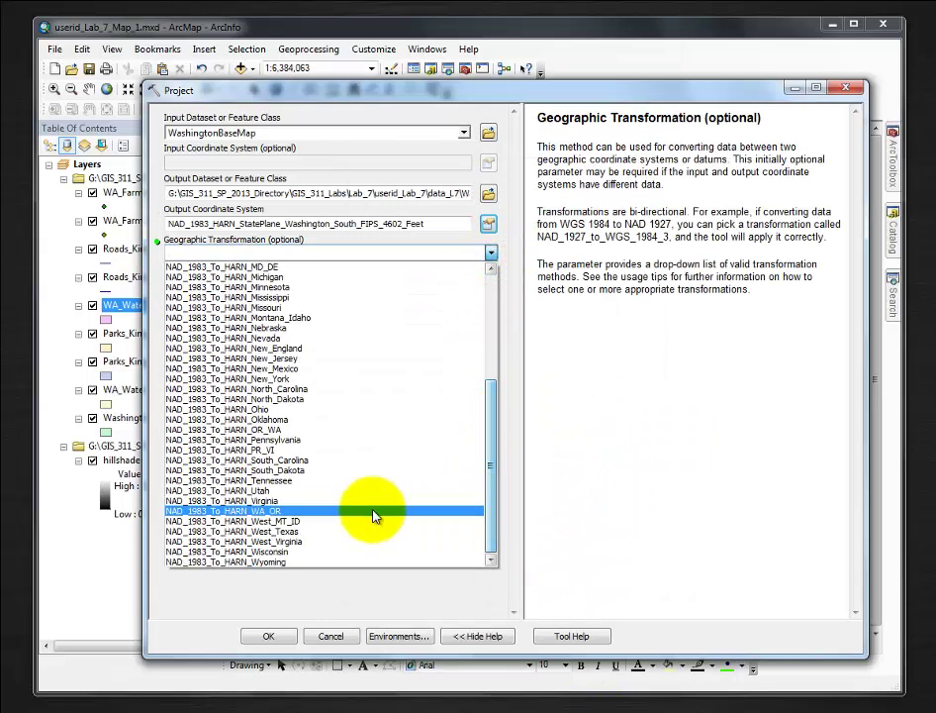
click(331, 515)
click(269, 637)
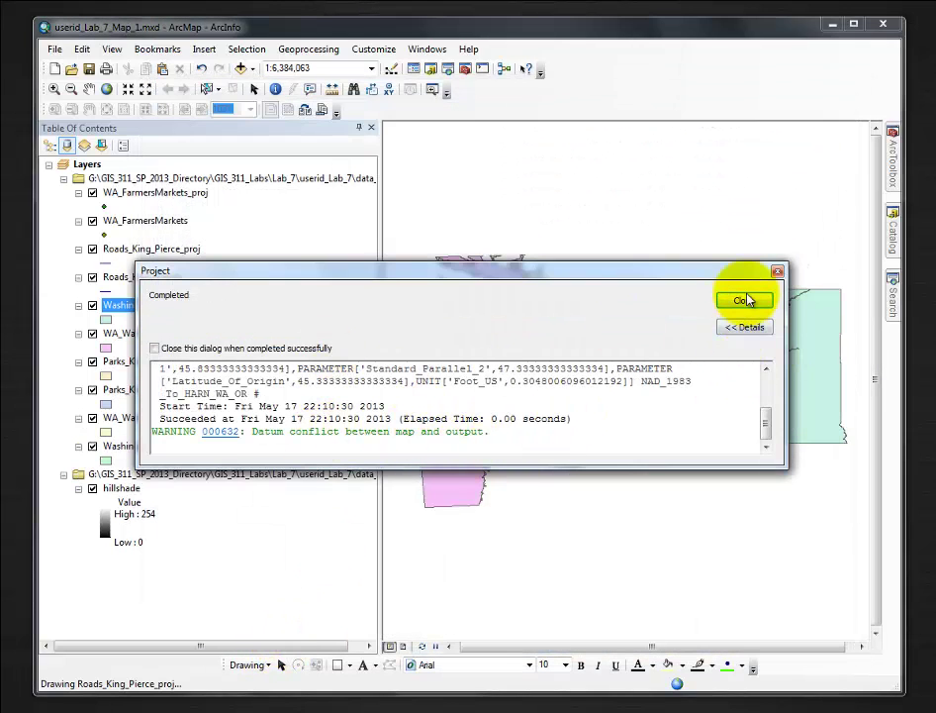
click(743, 300)
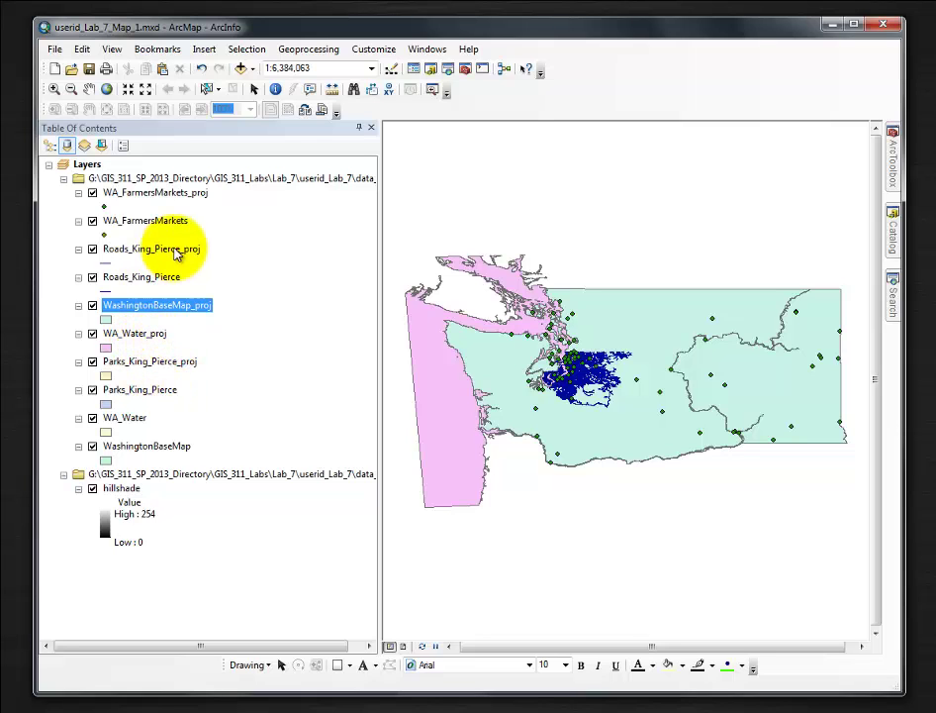
- Remove the WA_FarmersMarkets, Roads_King_Pierce and WA_Water_proj layers from the map
click(126, 222)
right_click(126, 224)
click(146, 247)
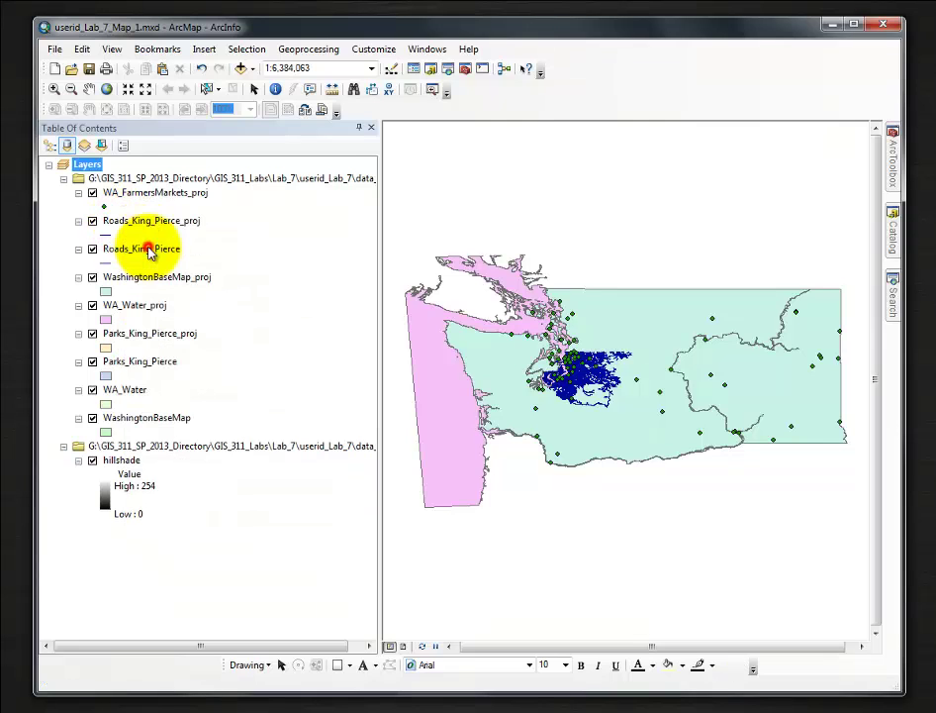
right_click(148, 251)
click(159, 269)
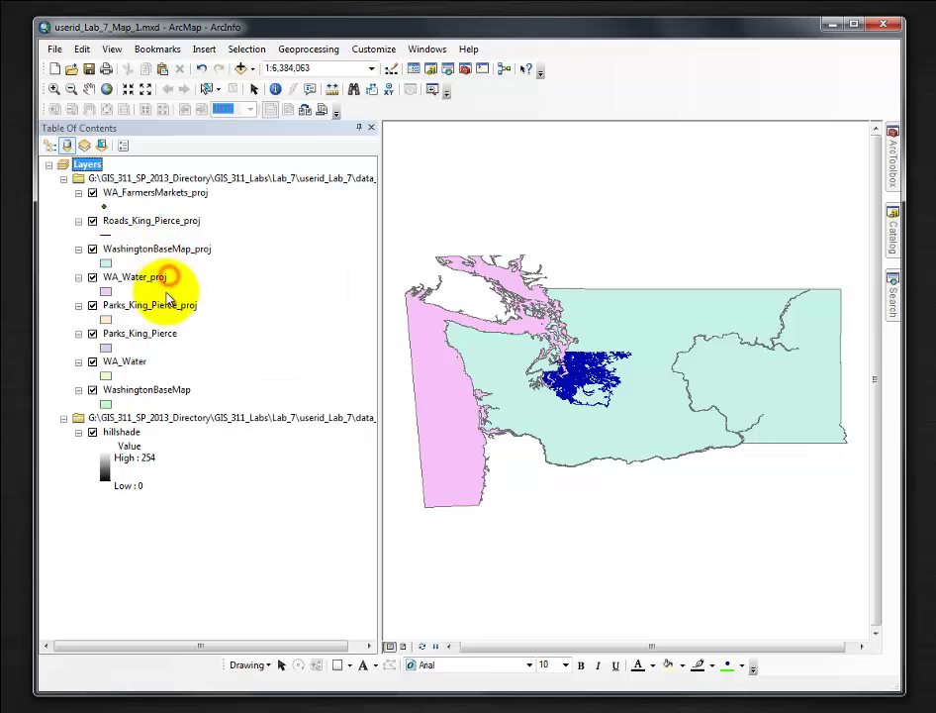
right_click(152, 280)
click(167, 299)
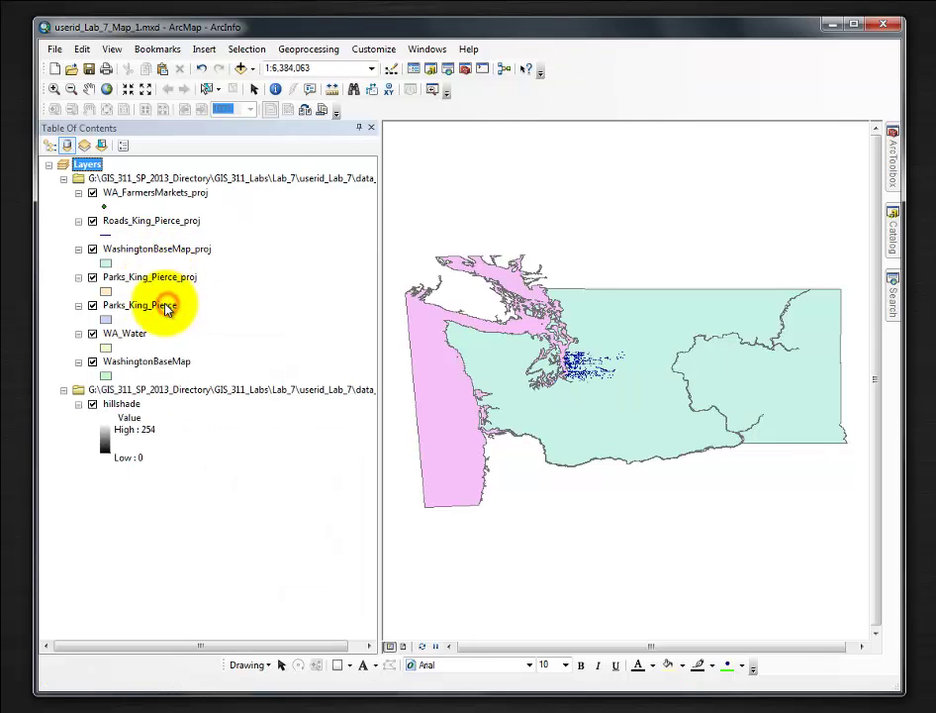
- Remove the Parks_King_Pierce, WA_Water and WashingtonBaseMap layers from the map
right_click(150, 305)
click(158, 329)
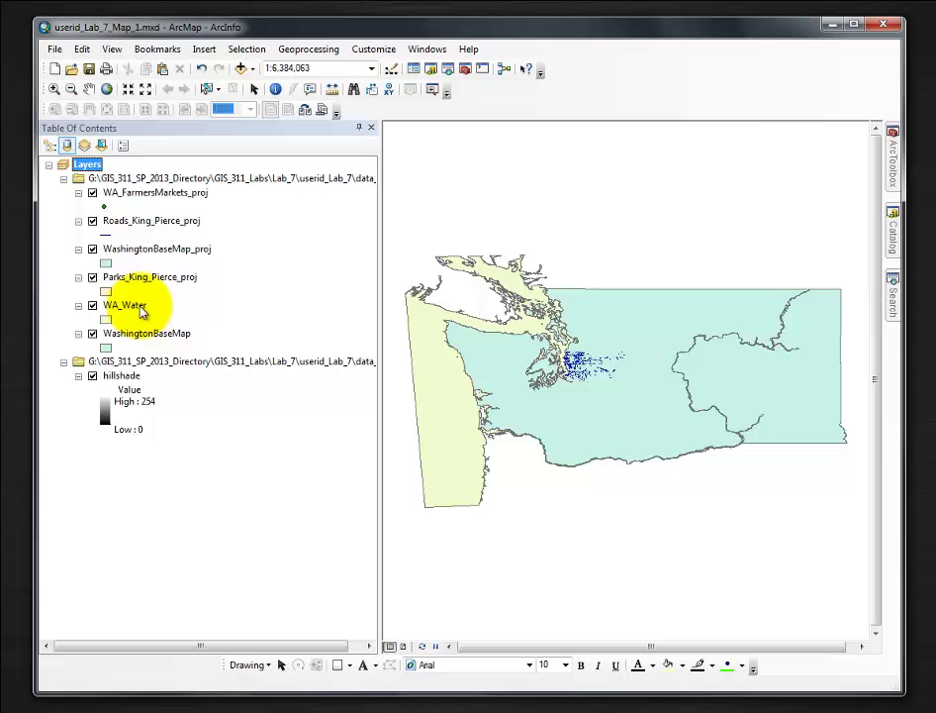
right_click(141, 309)
click(174, 329)
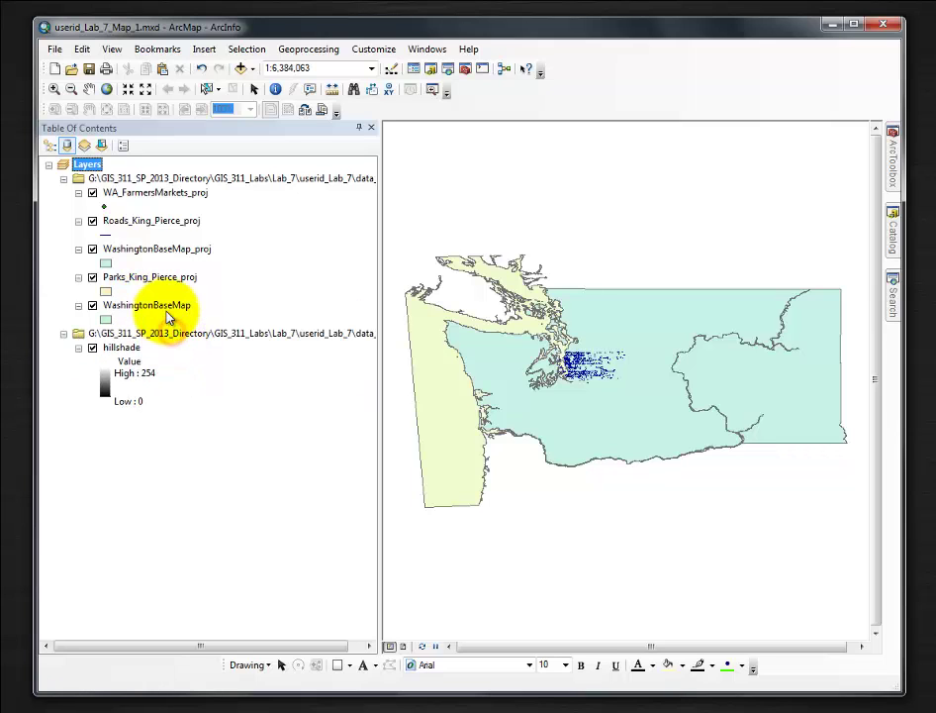
click(166, 306)
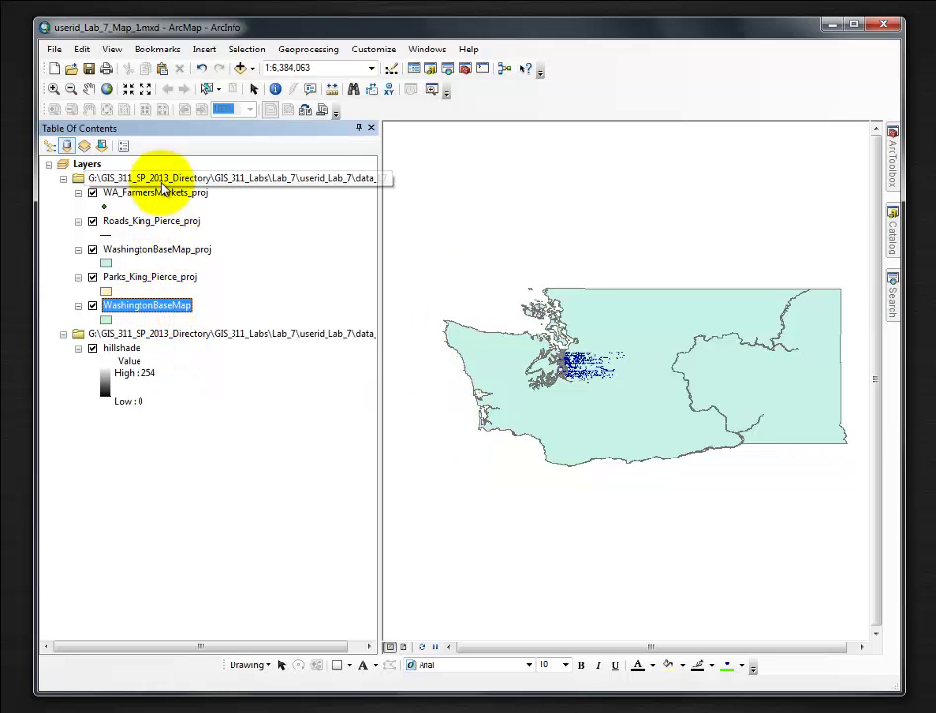
click(182, 311)
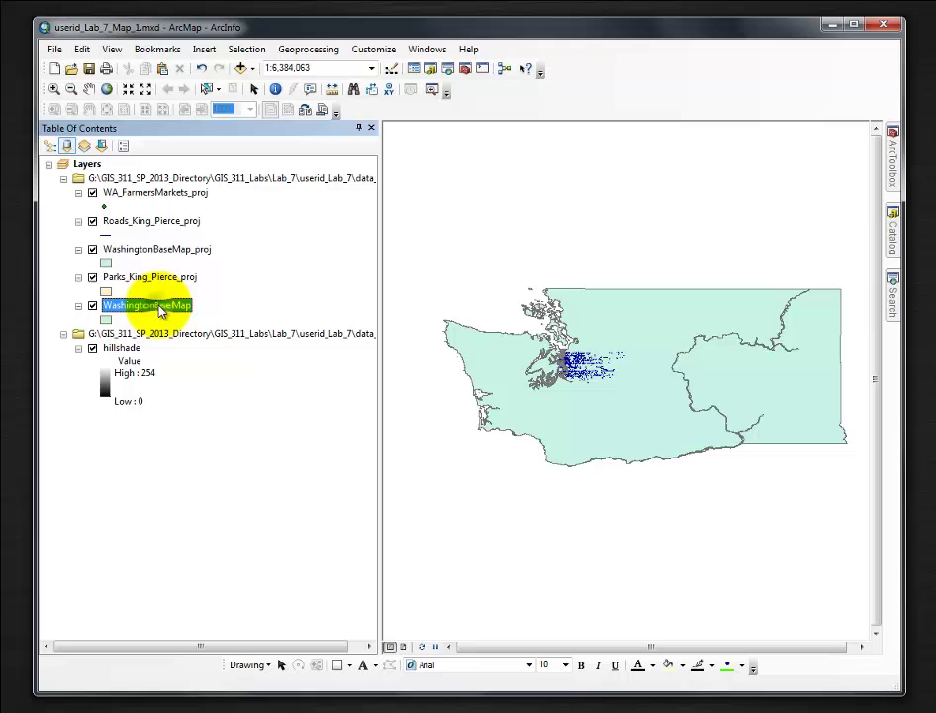
right_click(160, 311)
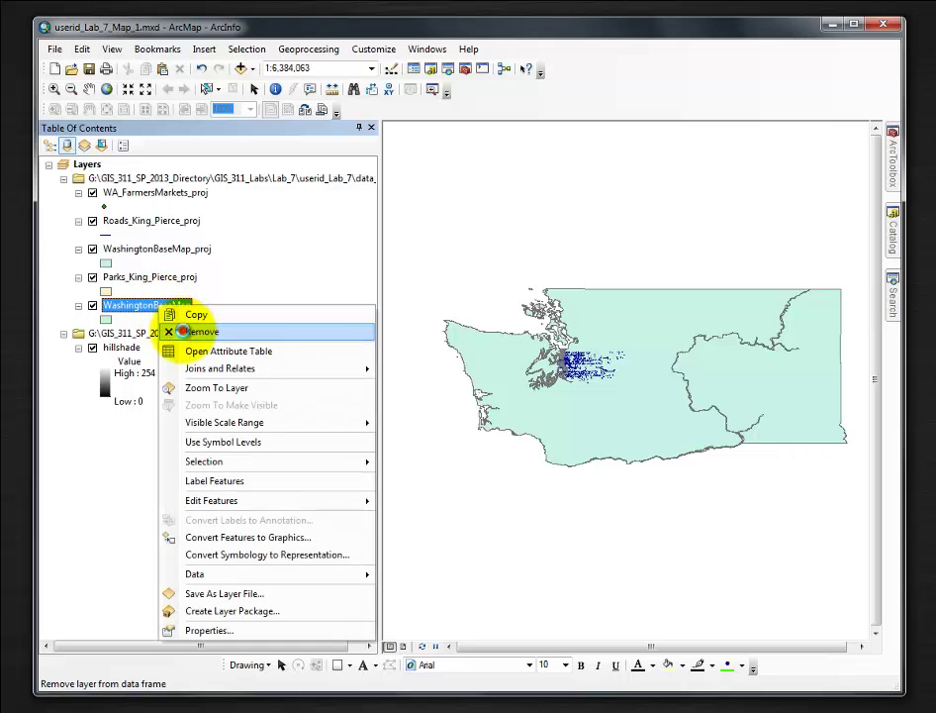
click(182, 330)
- Add WA_Water_proj.shp back to the map, dismissing the coordinate system warning
click(241, 68)
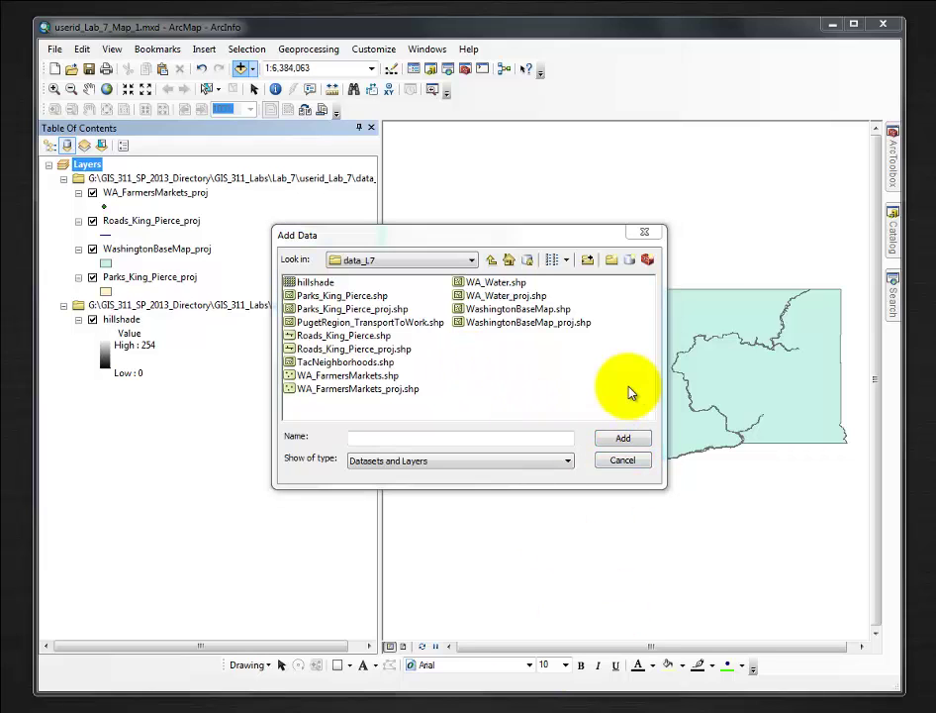
click(500, 295)
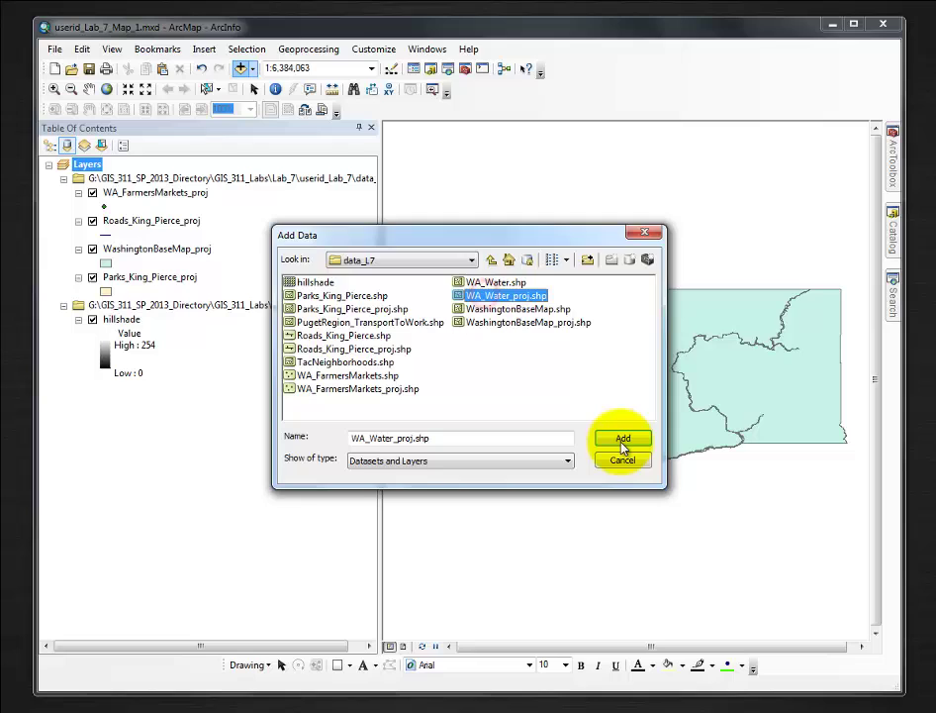
click(622, 439)
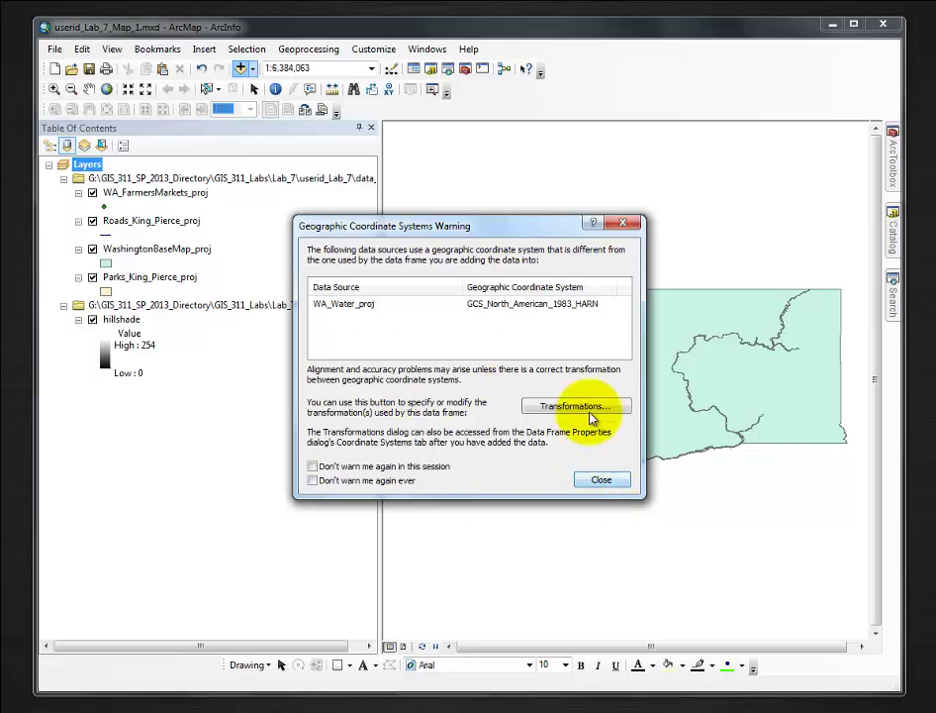
click(603, 482)
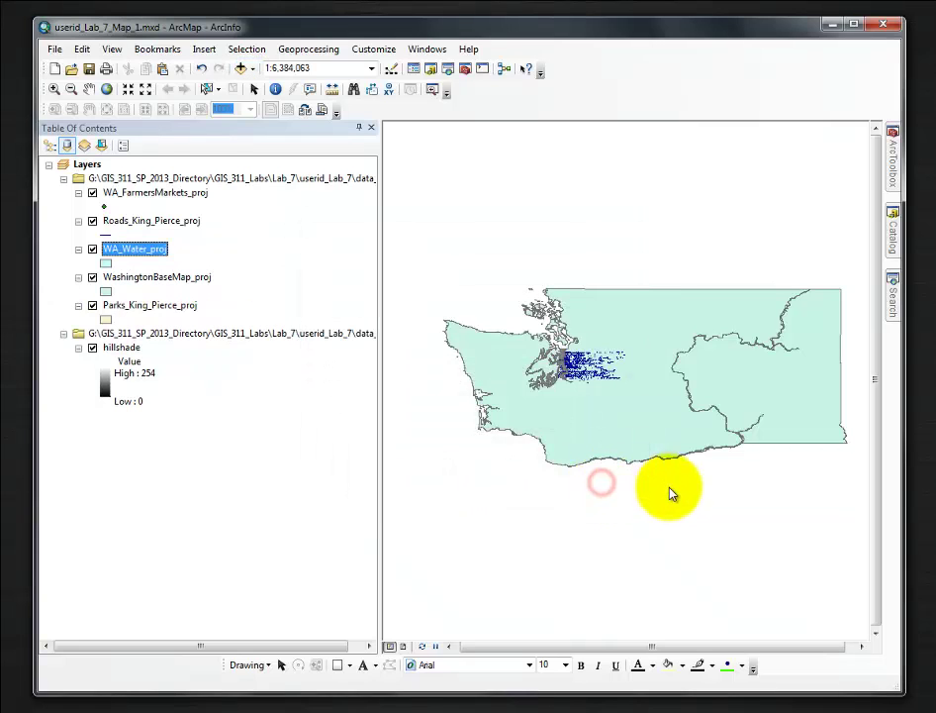
click(260, 291)
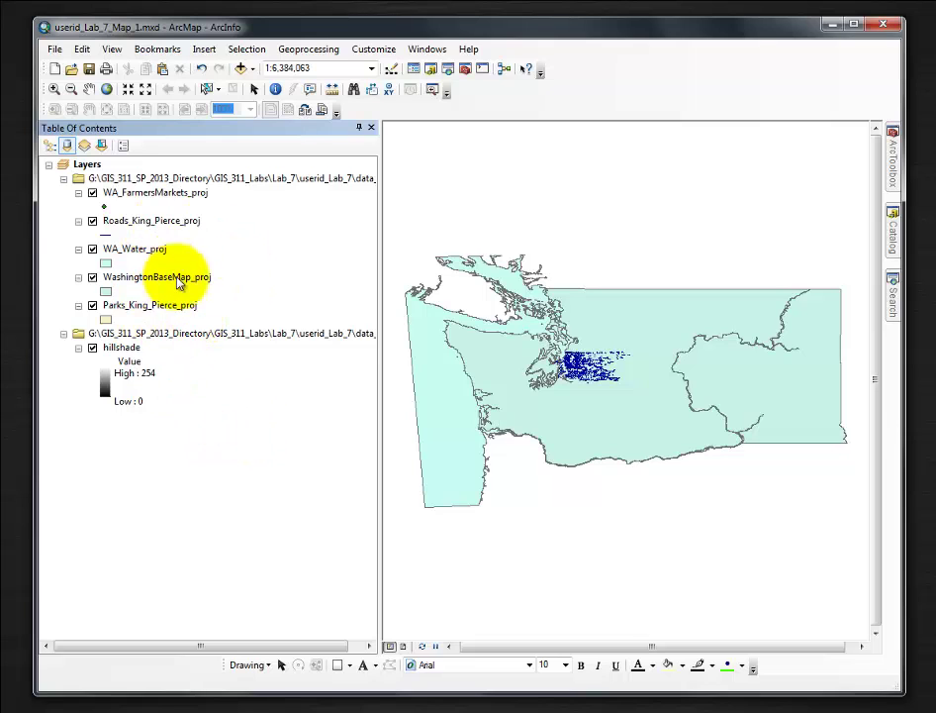
- Clear the Layers data frame's coordinate system in its properties and apply it
right_click(85, 166)
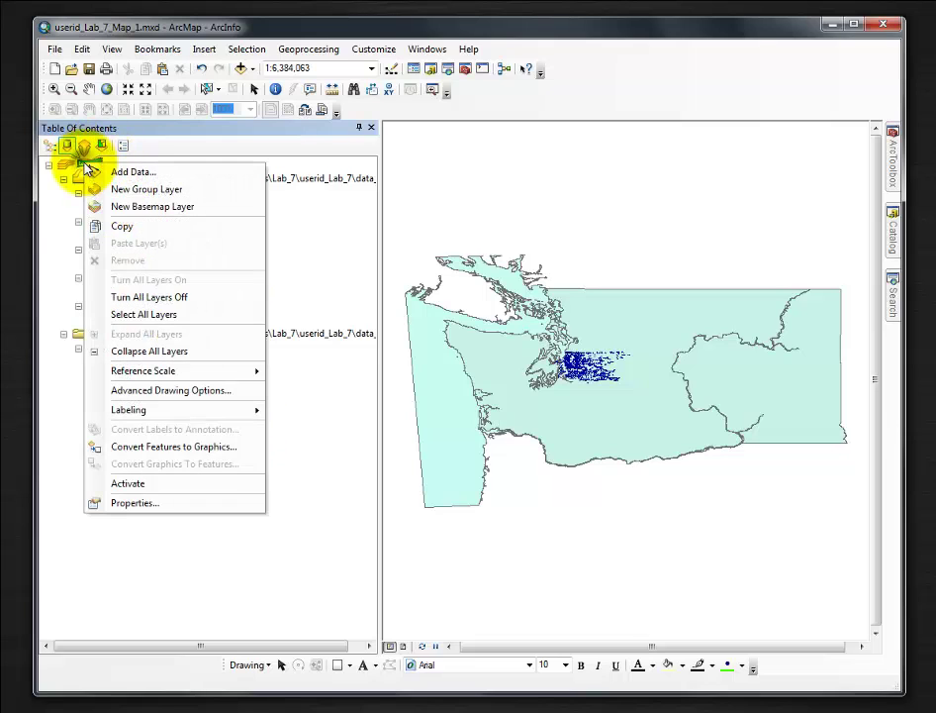
click(171, 503)
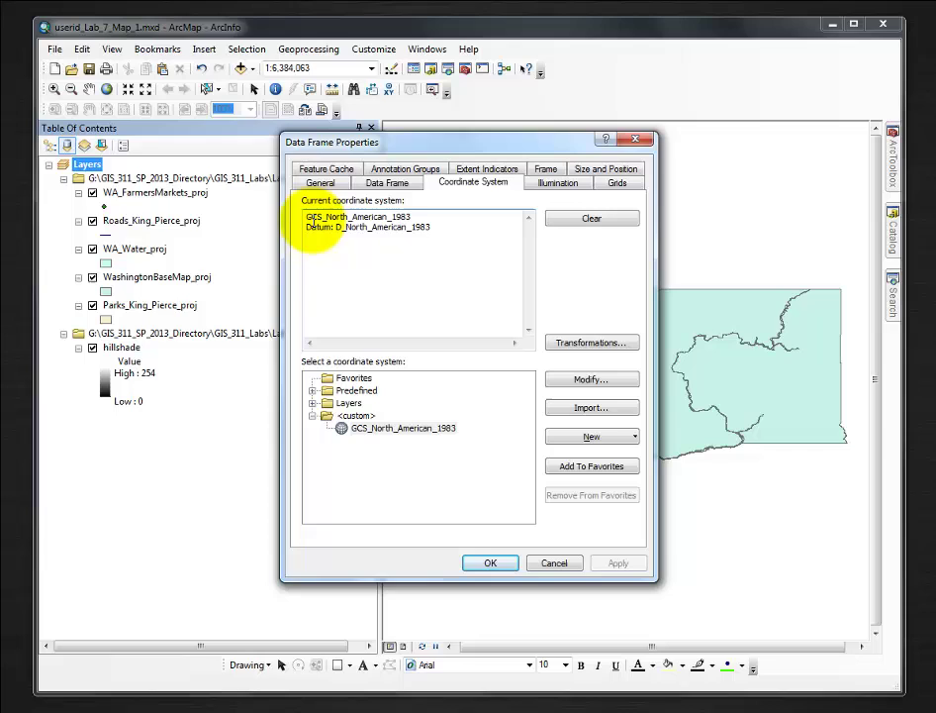
click(584, 219)
click(618, 562)
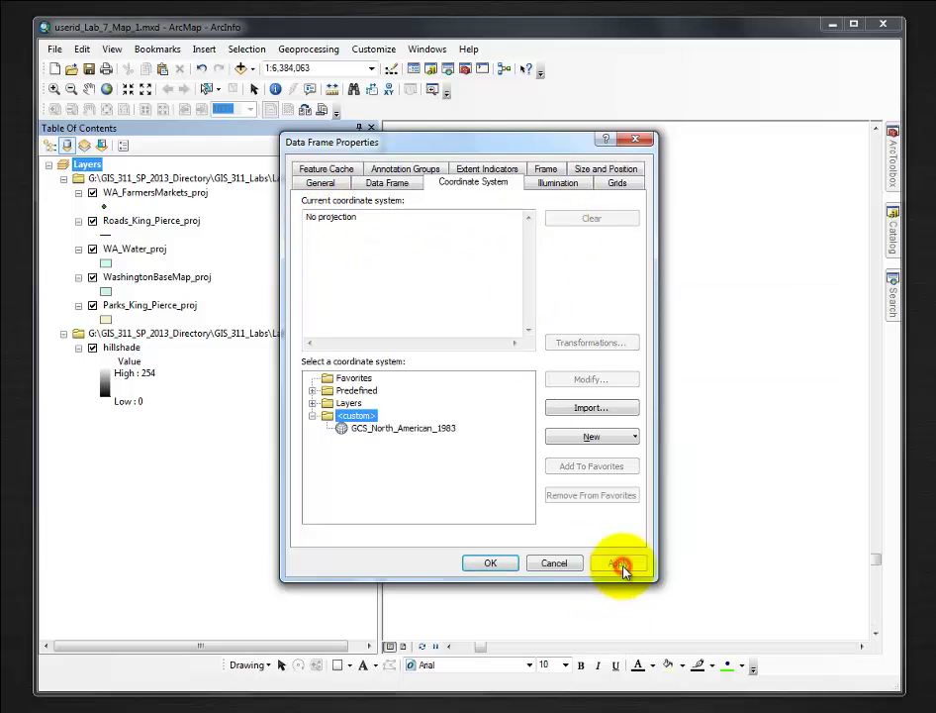
click(492, 562)
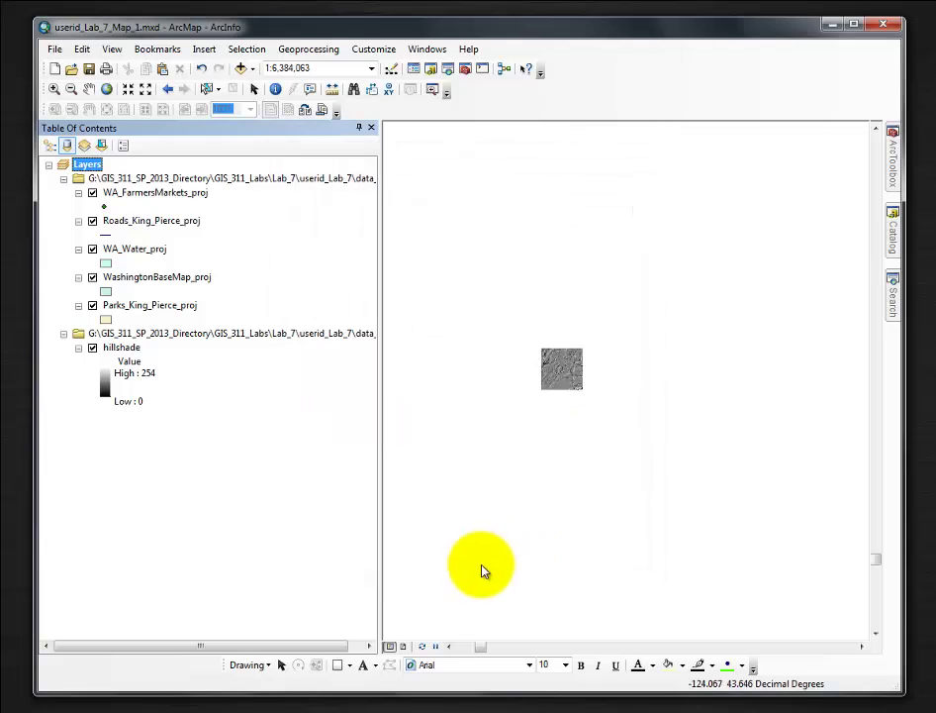
click(119, 196)
- Zoom to WA_FarmersMarkets_proj, then to the full WashingtonBaseMap_proj extent
right_click(119, 195)
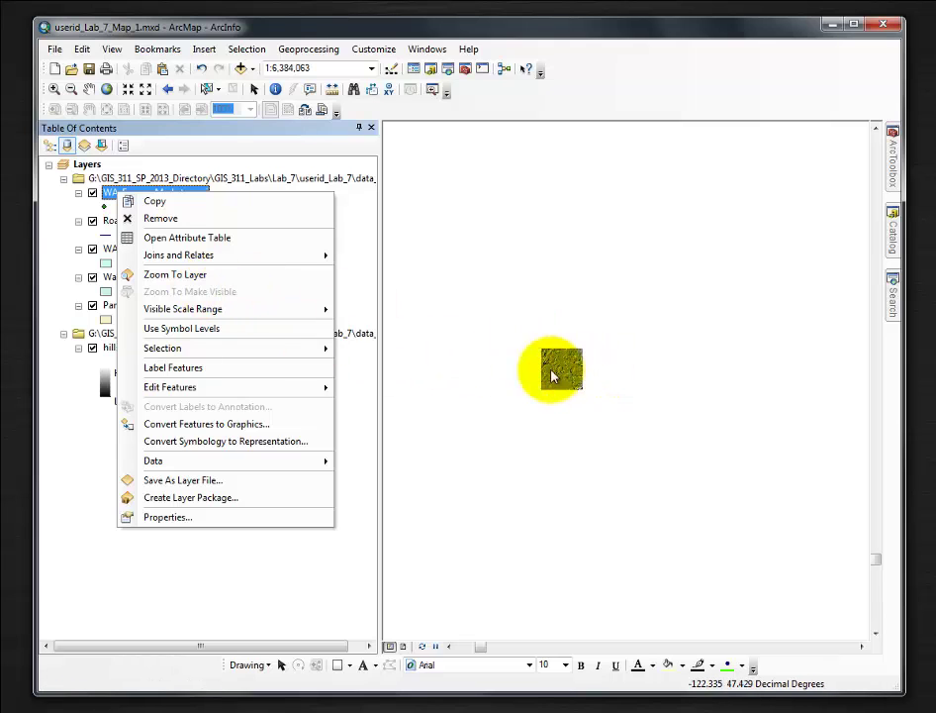
mouse_move(184, 309)
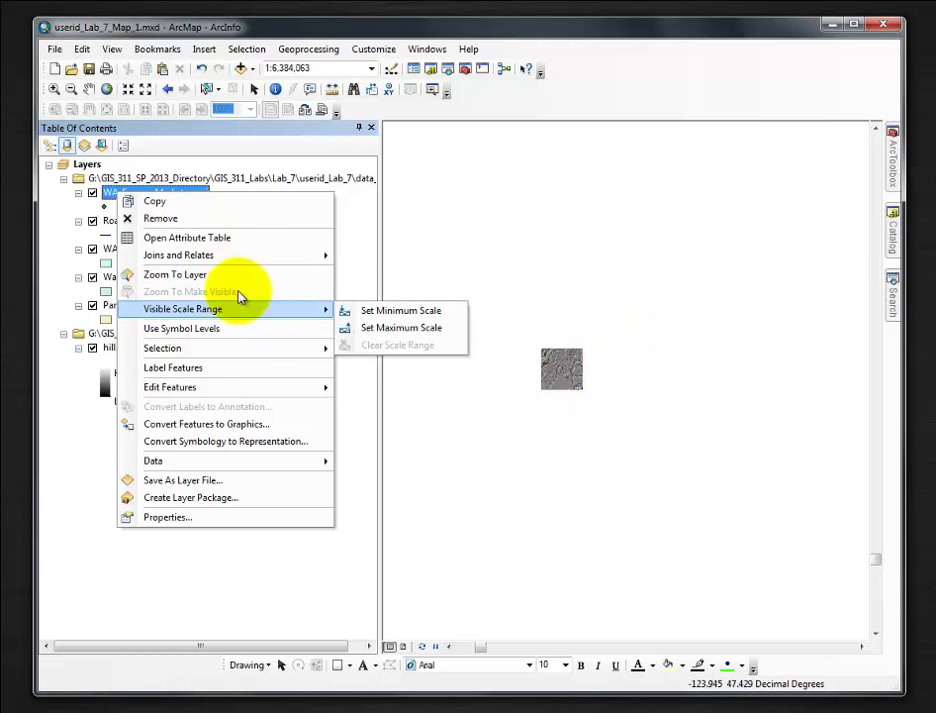
click(174, 280)
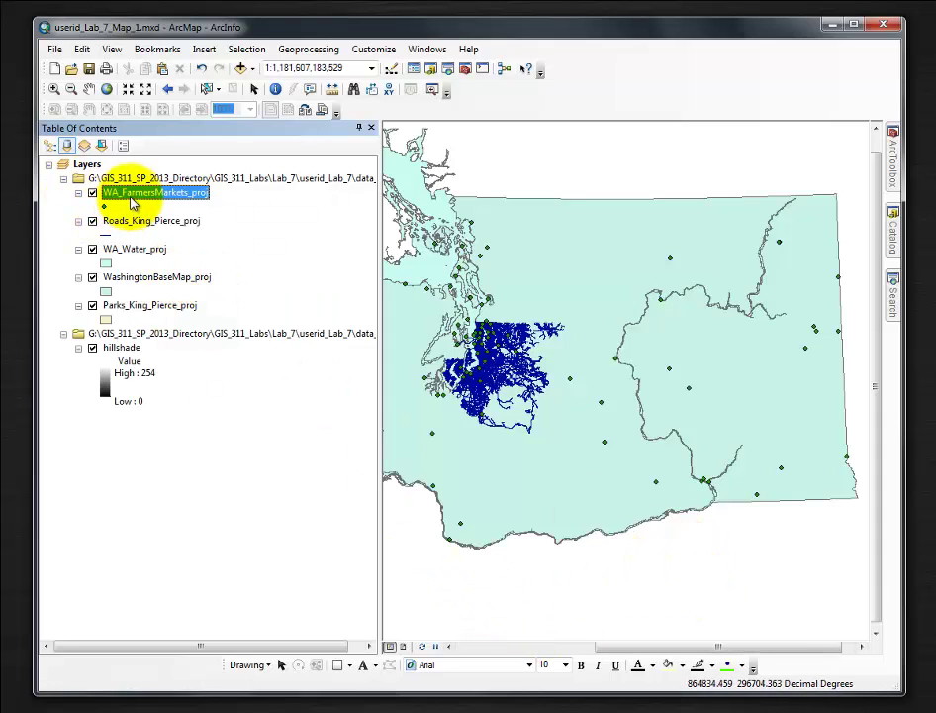
right_click(142, 250)
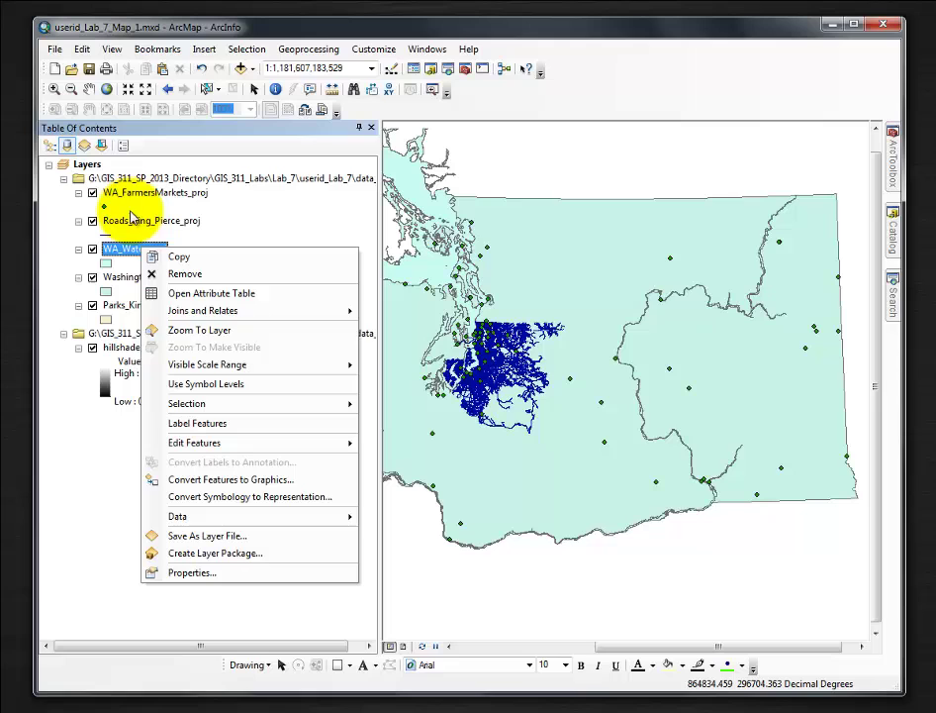
click(123, 280)
right_click(126, 280)
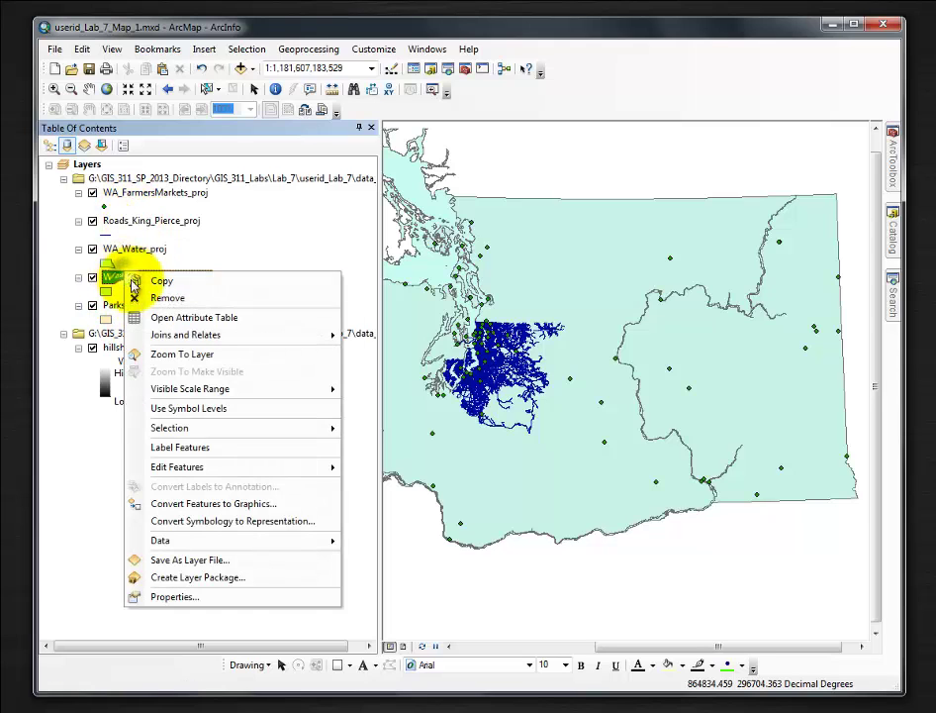
click(203, 355)
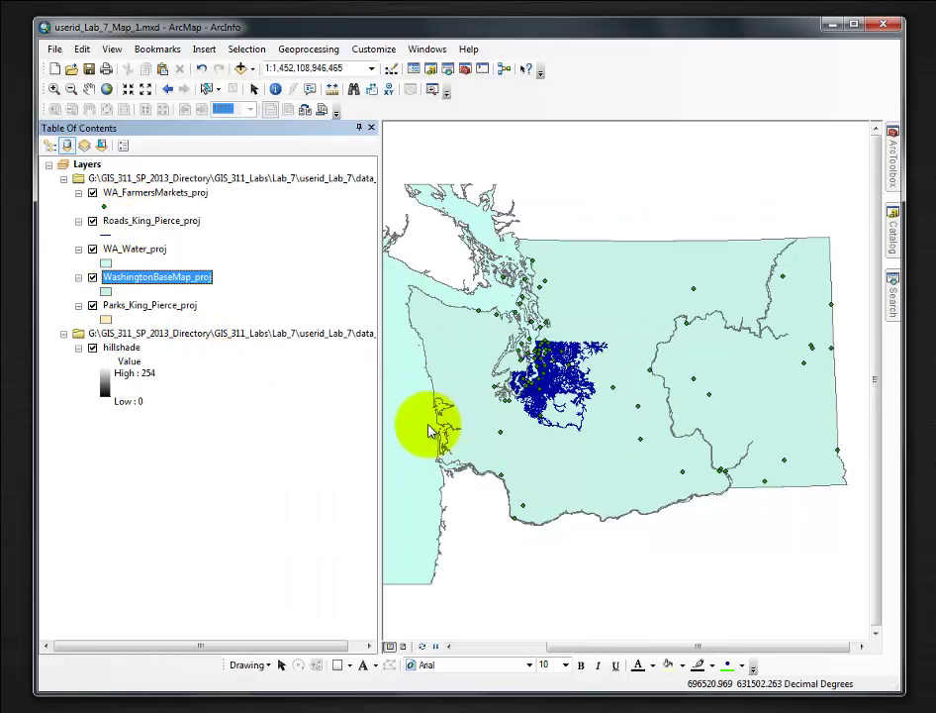